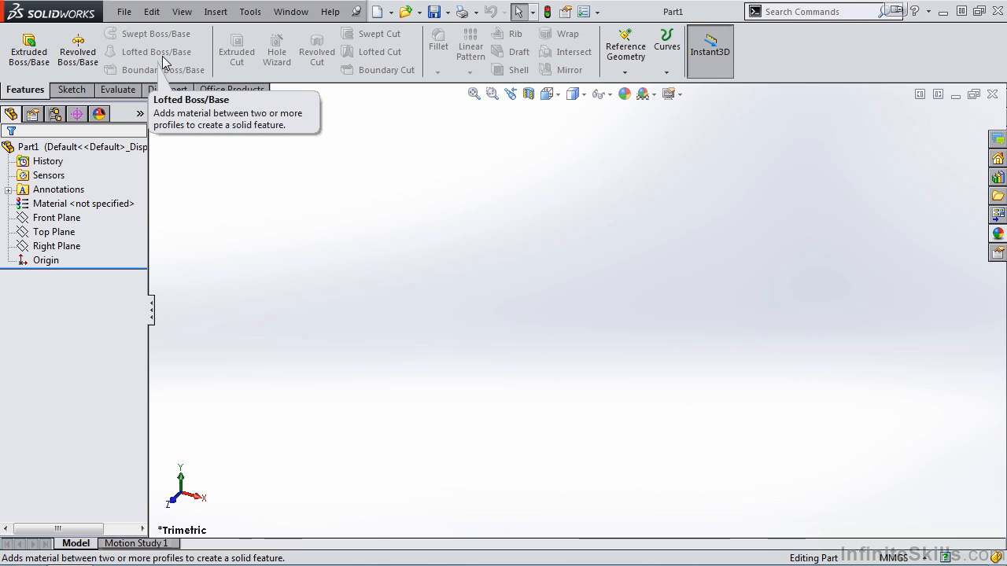
Sketch a center rectangle about 206 by 114 mm on the Top Plane, centred on the origin, and close the sketch.
click(80, 93)
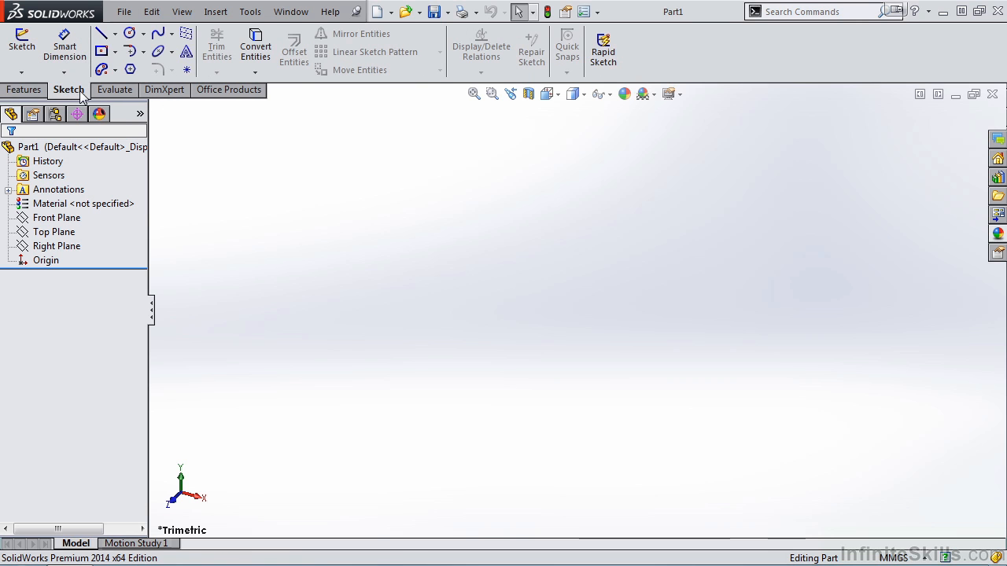
click(22, 51)
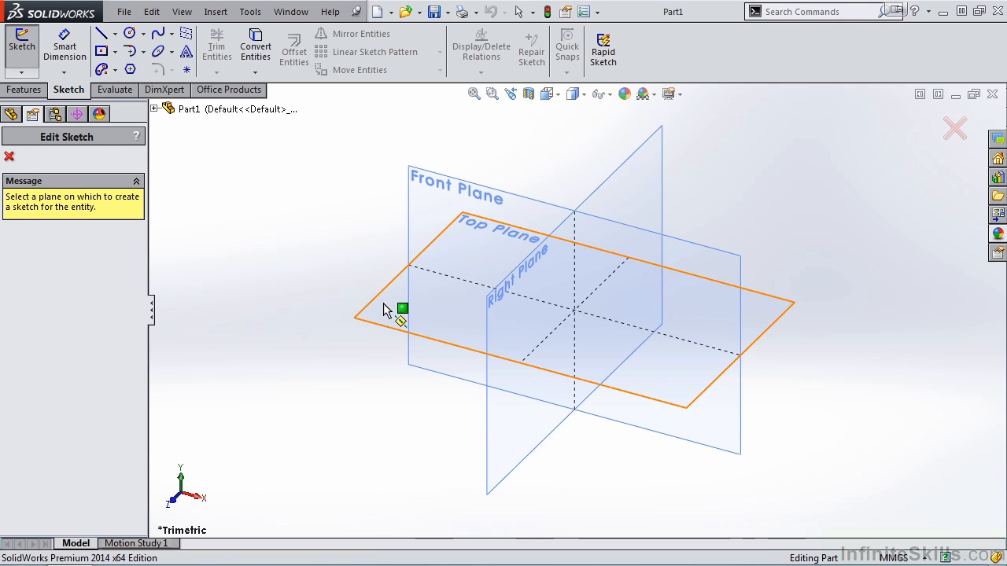
click(383, 311)
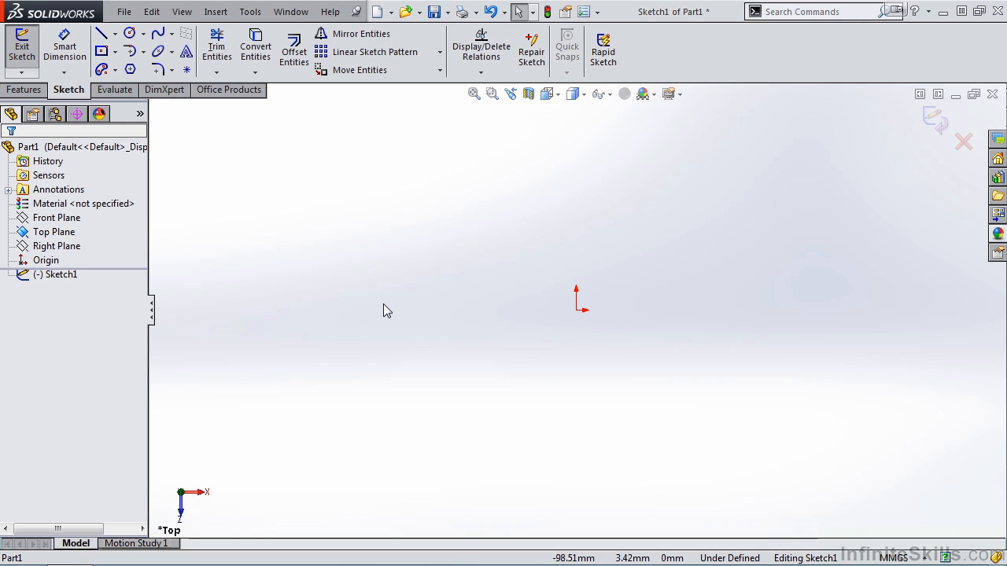
click(101, 51)
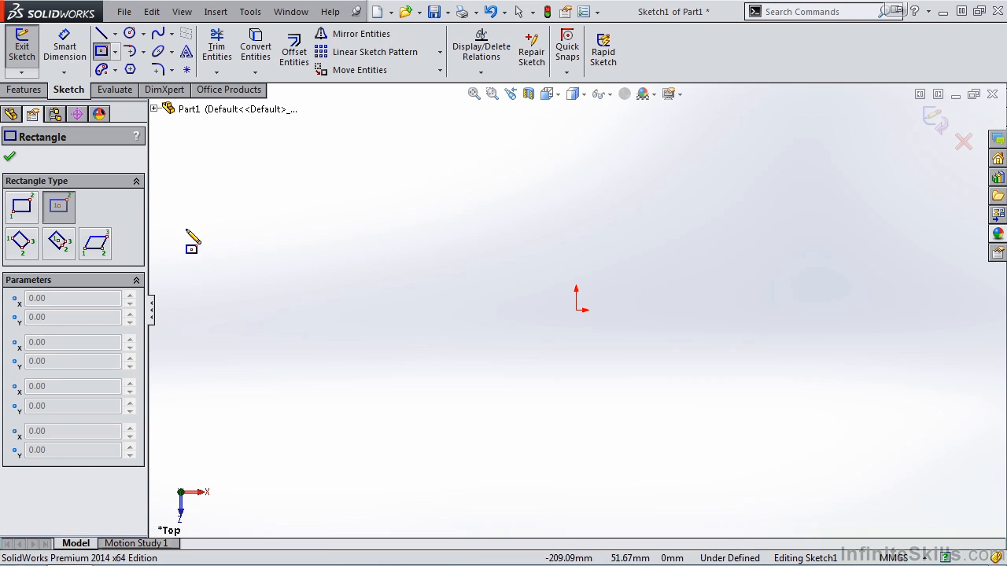
click(576, 310)
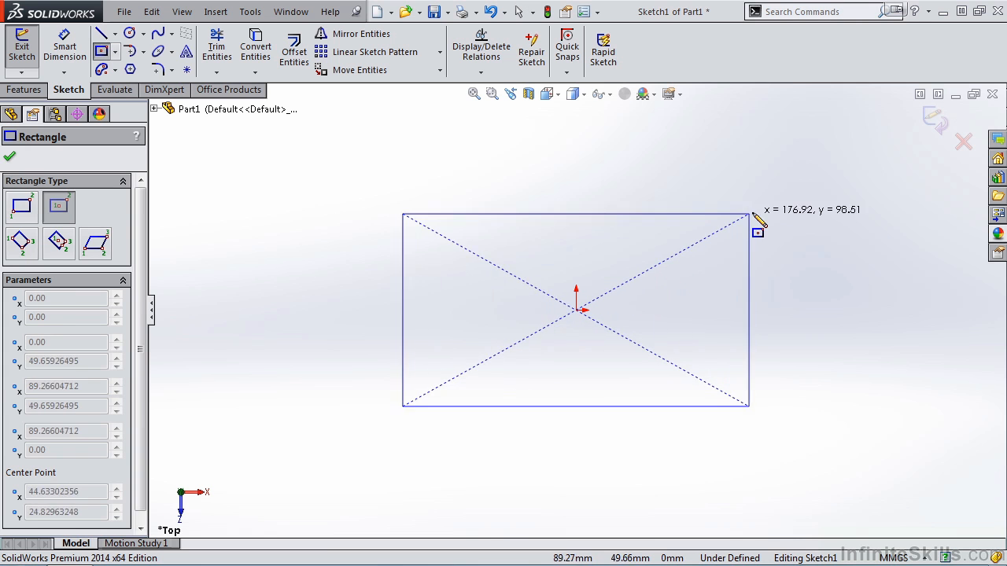
click(778, 201)
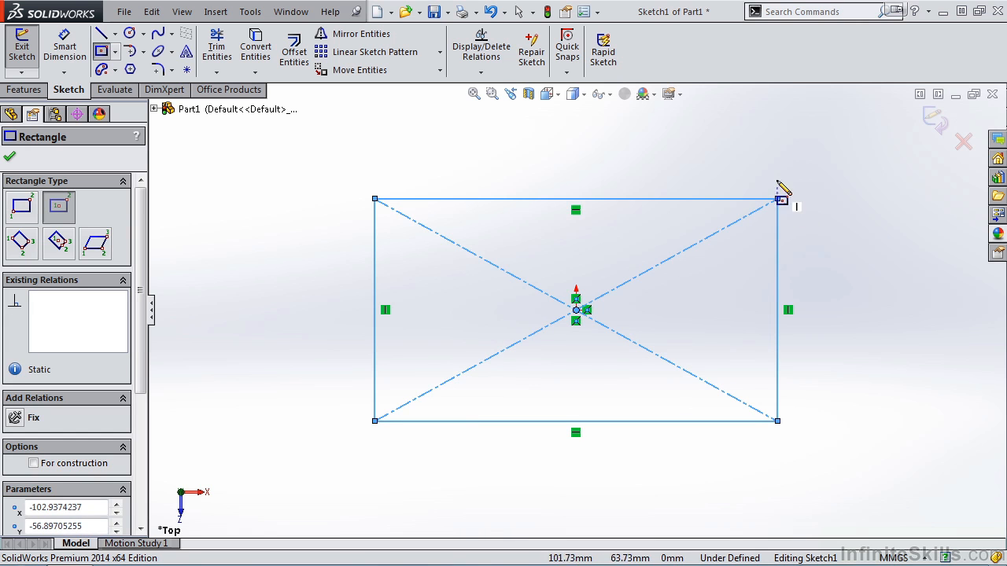
click(932, 119)
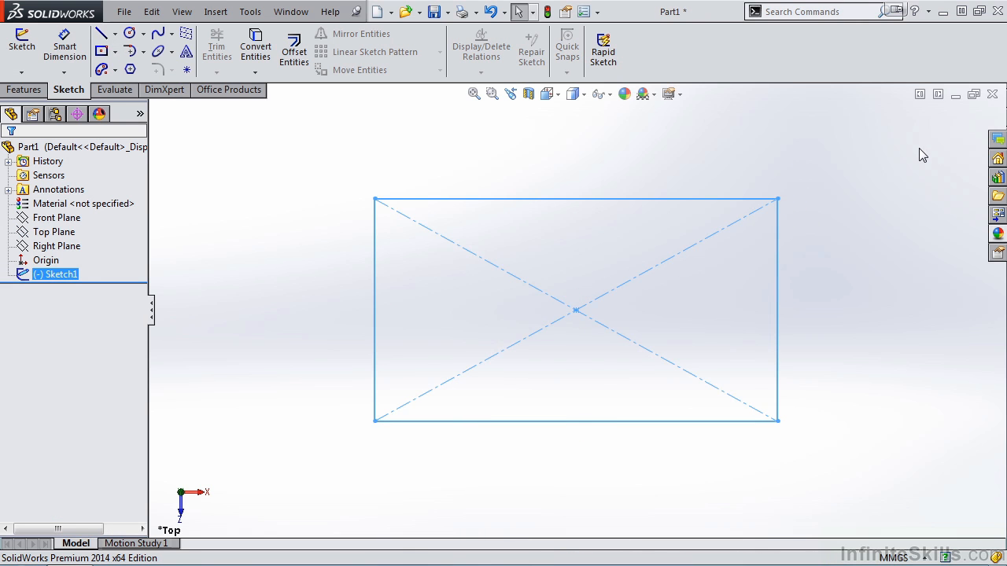
Create a reference plane offset 100 mm above the Top Plane.
key(space)
click(595, 265)
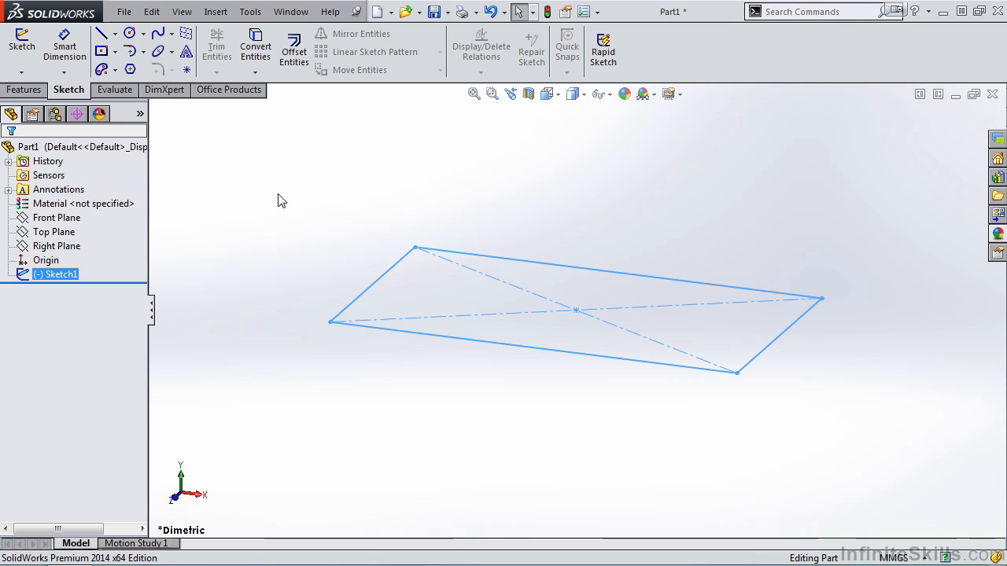
click(31, 91)
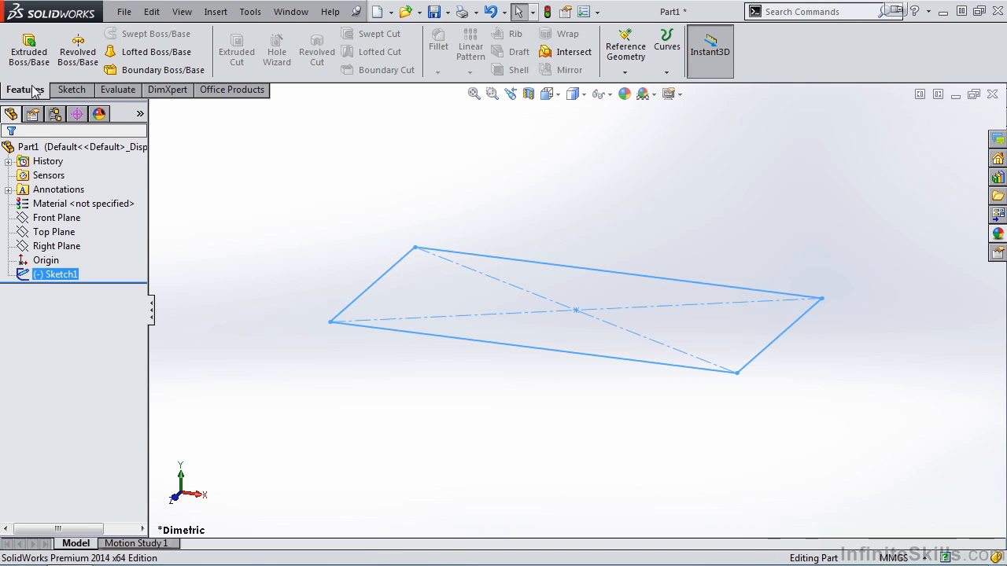
click(626, 74)
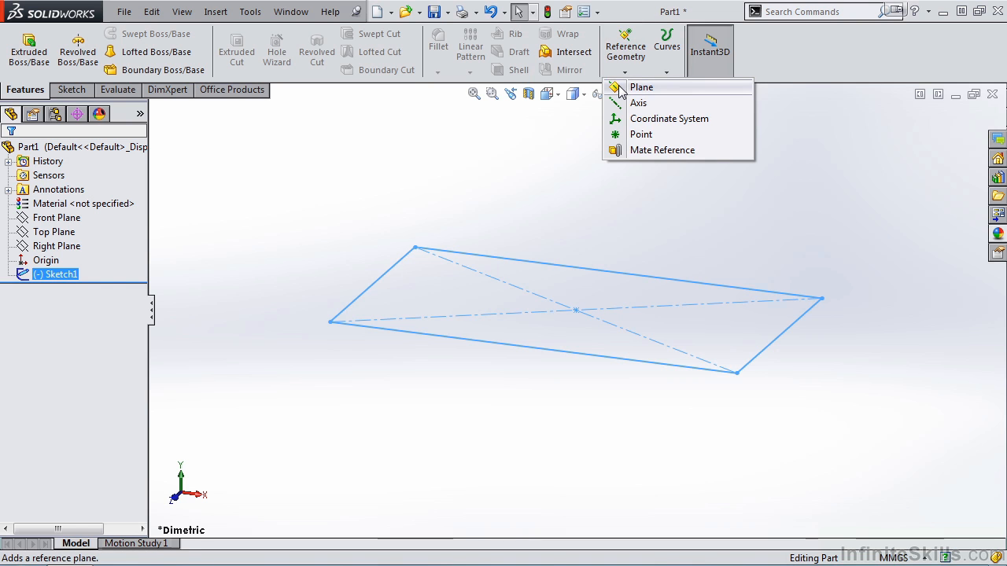
click(623, 89)
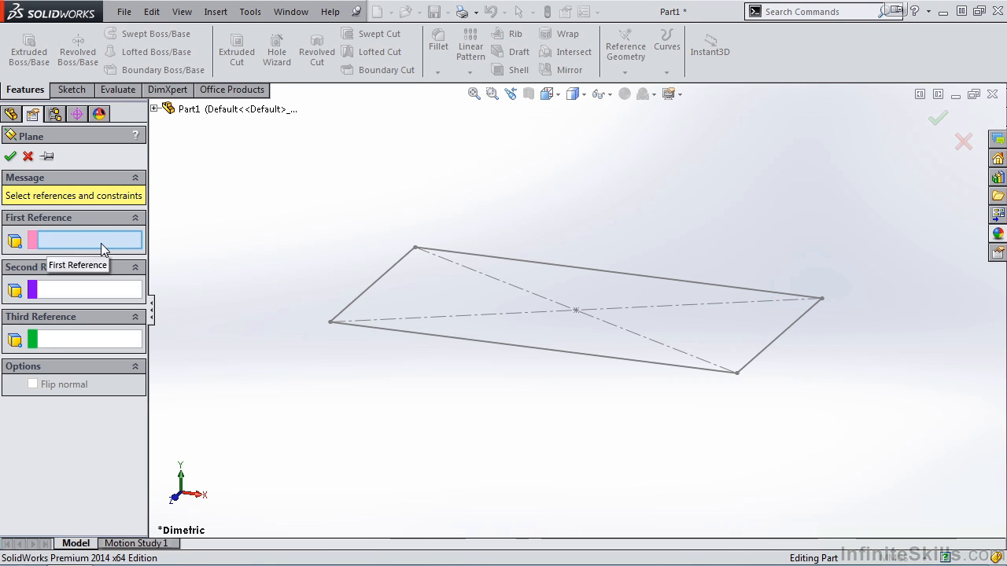
click(154, 108)
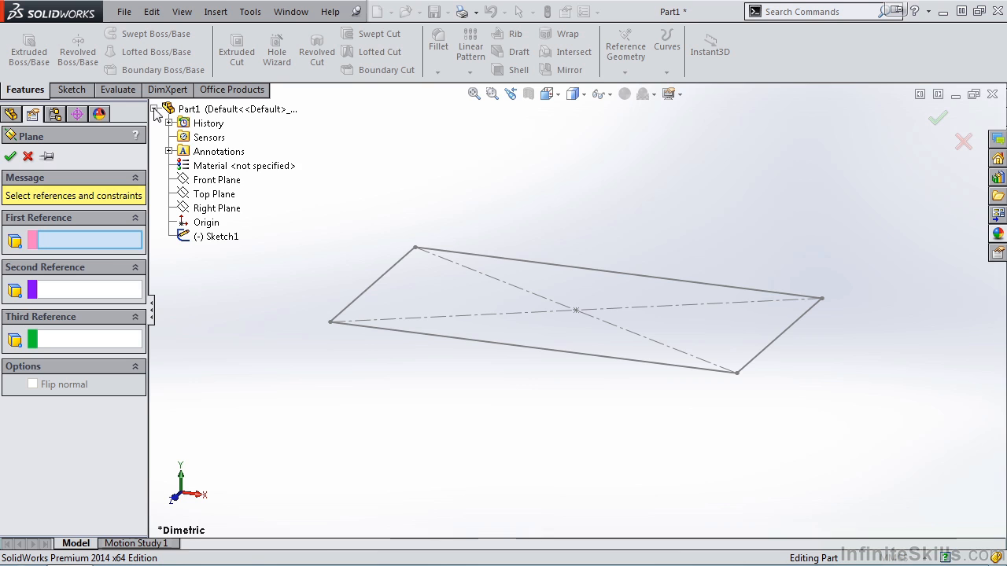
click(214, 195)
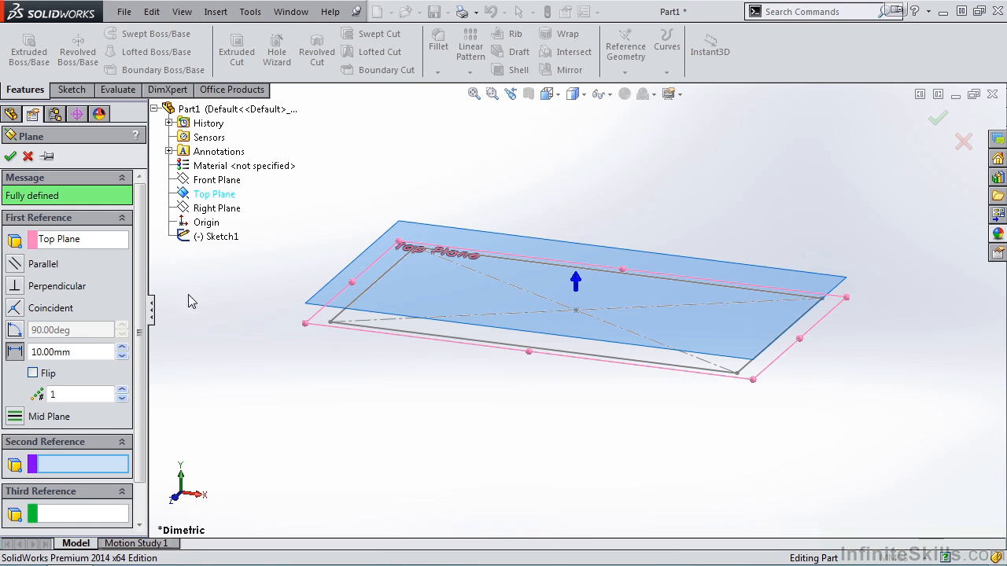
click(47, 352)
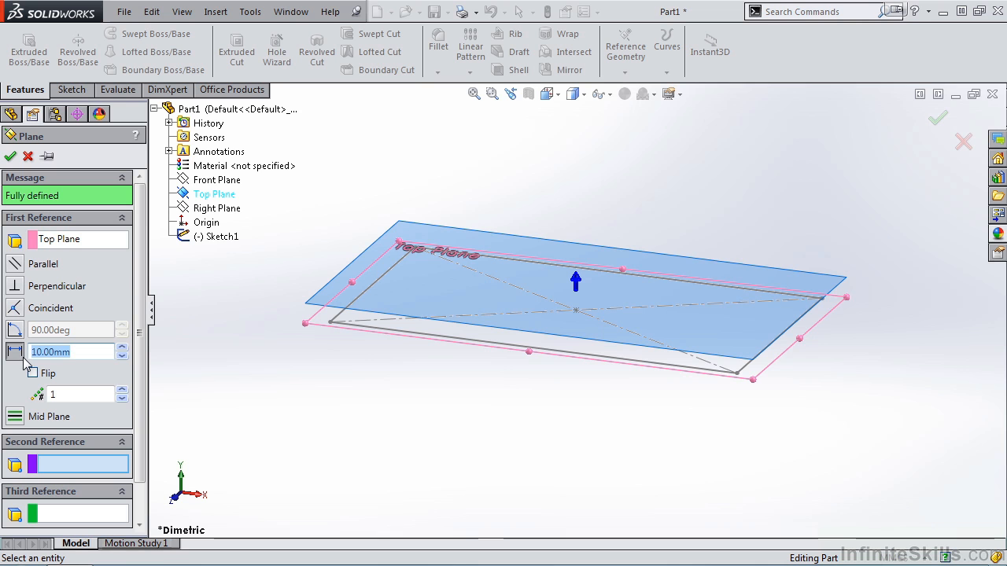
text(100)
key(Return)
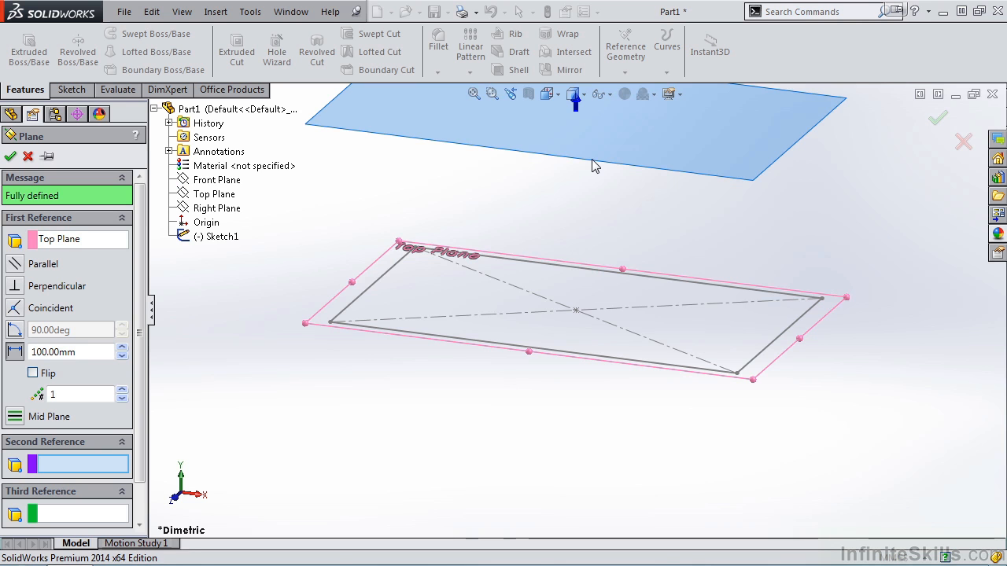
click(9, 157)
key(f)
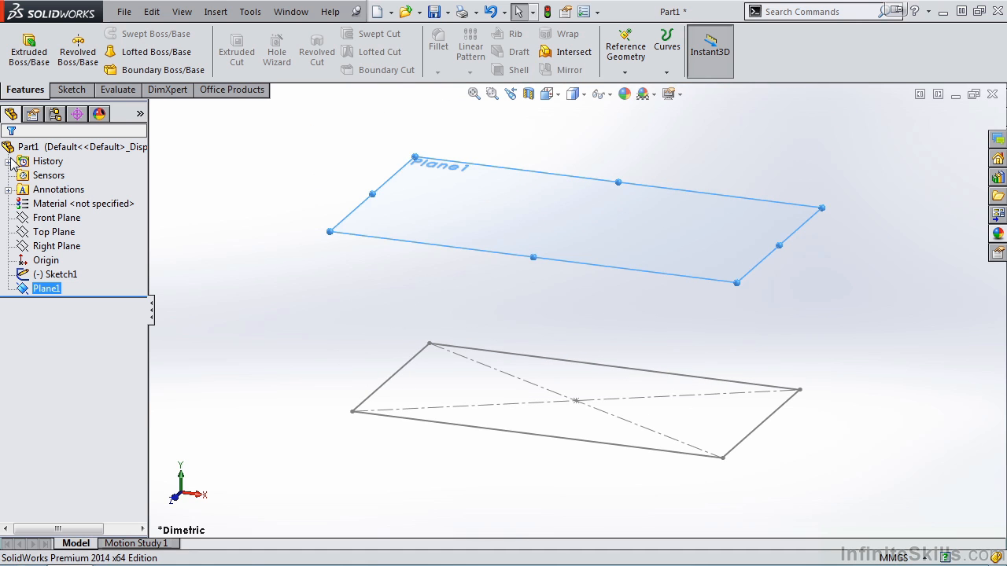
Sketch a circle of about 33 mm radius centred on the origin on the offset plane, close the sketch and hide the plane.
click(78, 92)
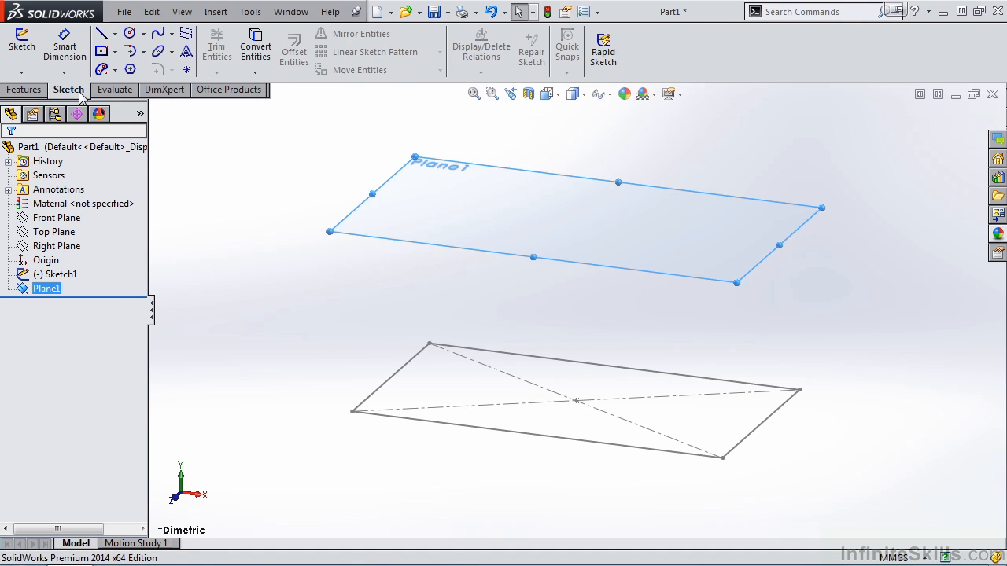
click(22, 47)
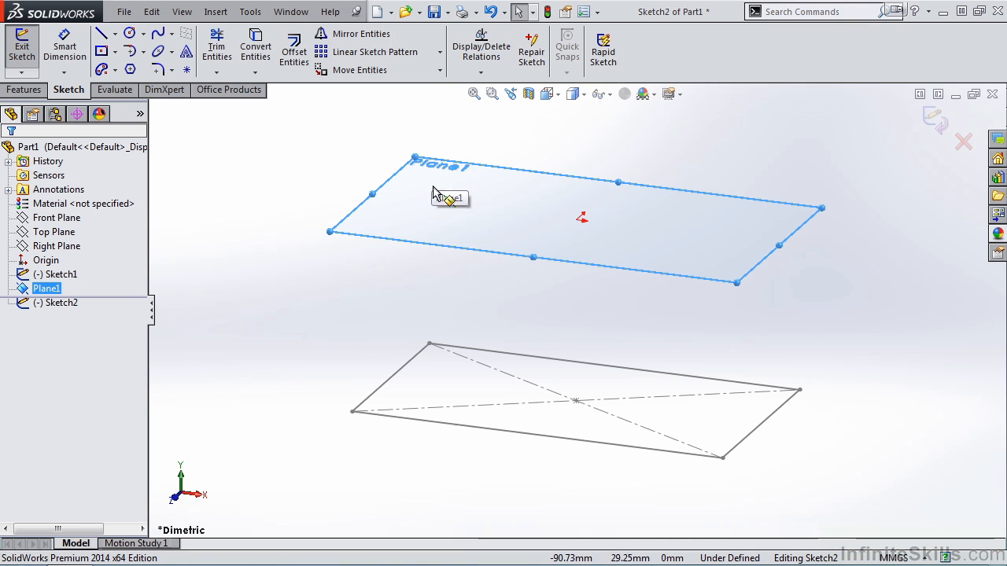
click(135, 35)
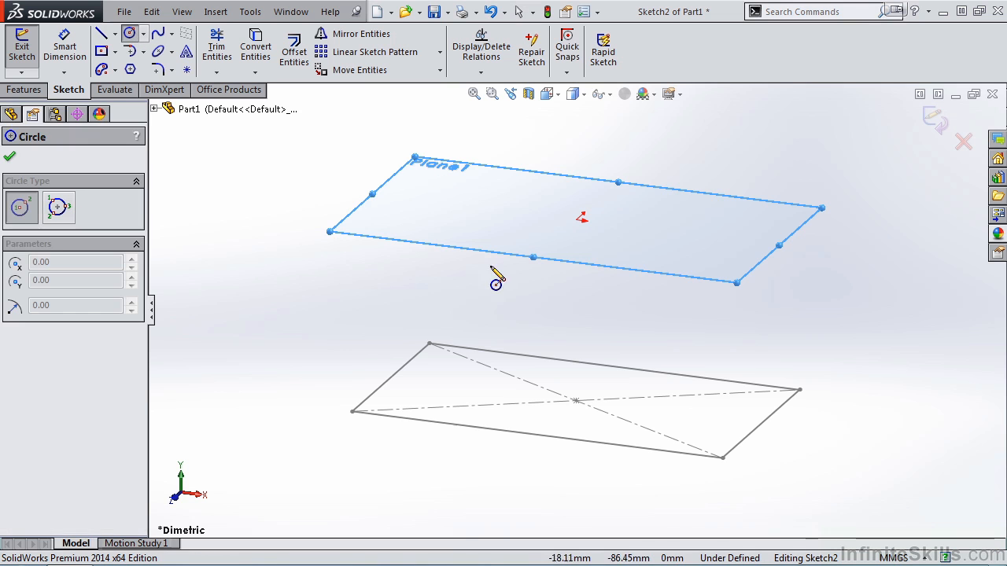
click(580, 218)
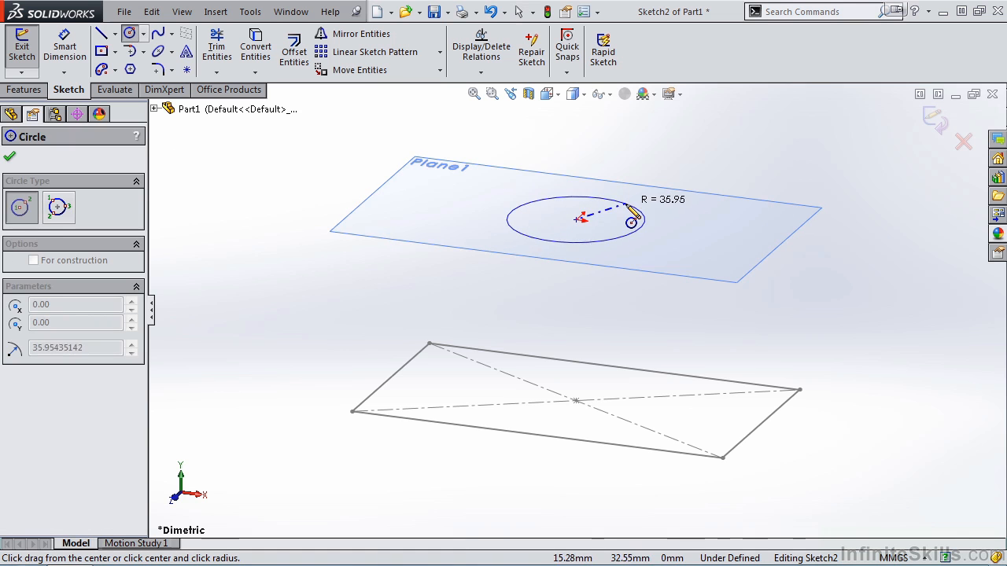
click(625, 209)
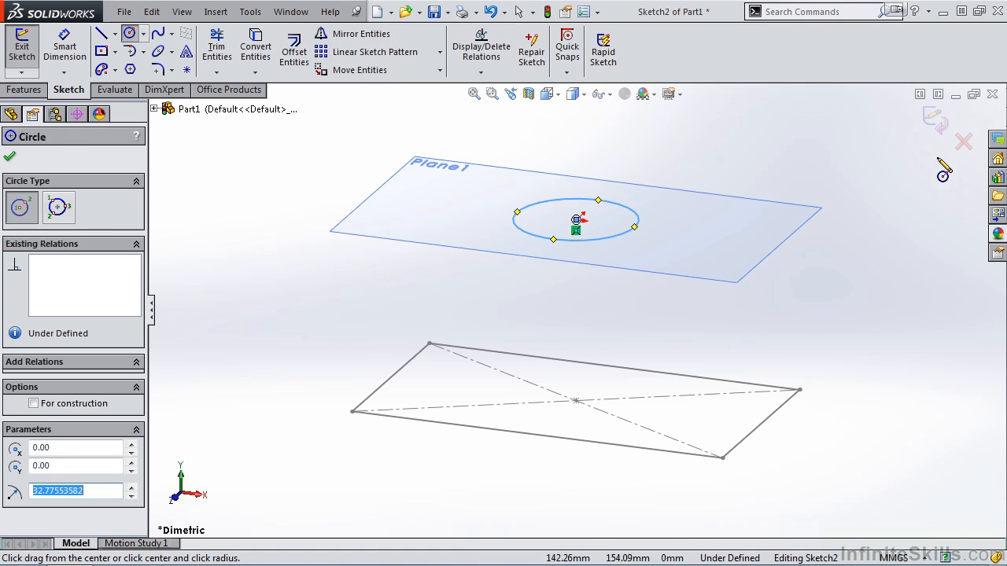
click(935, 119)
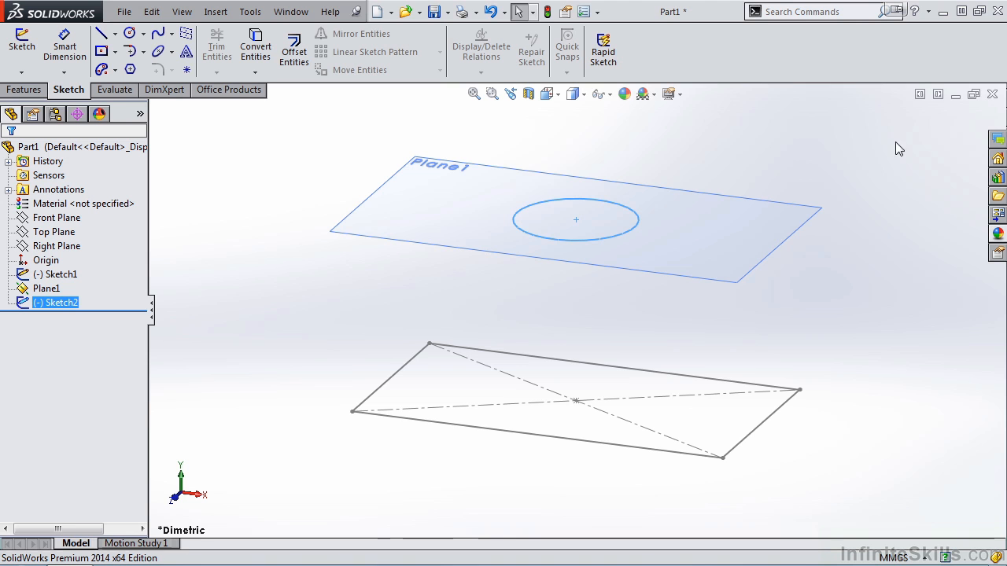
click(23, 291)
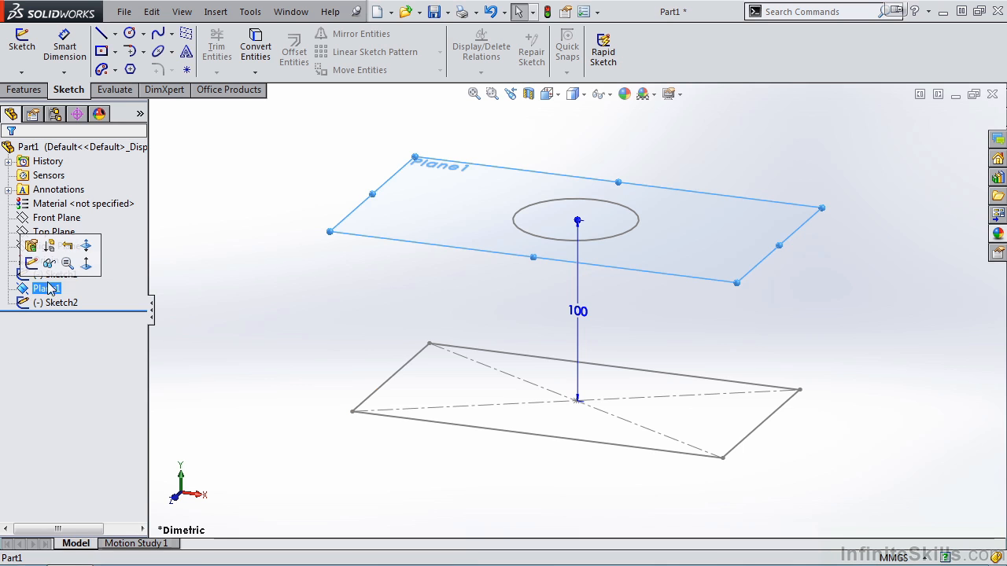
click(48, 264)
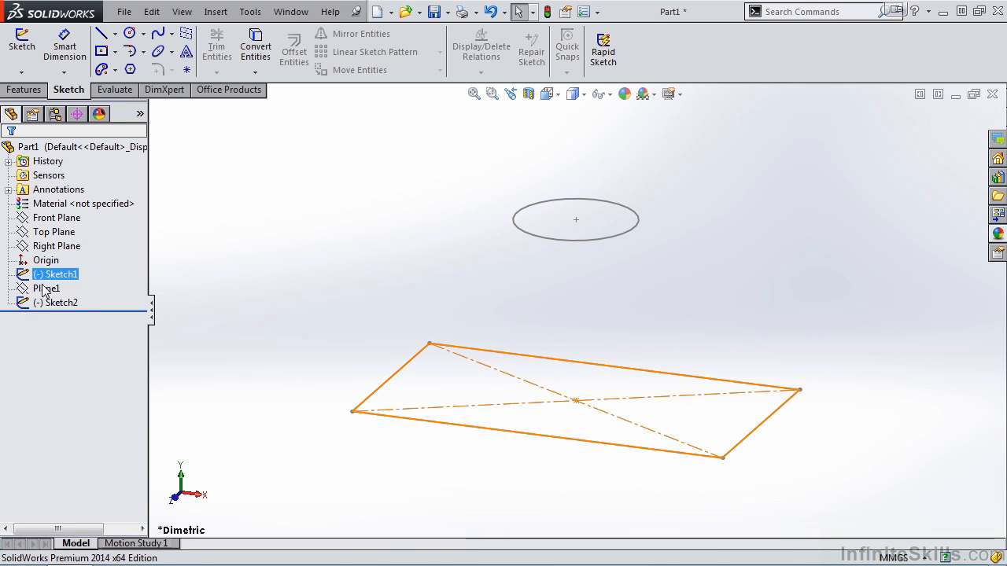
Start a Lofted Boss/Base using the rectangle and the circle as profiles, picking them at neighbouring points.
click(30, 93)
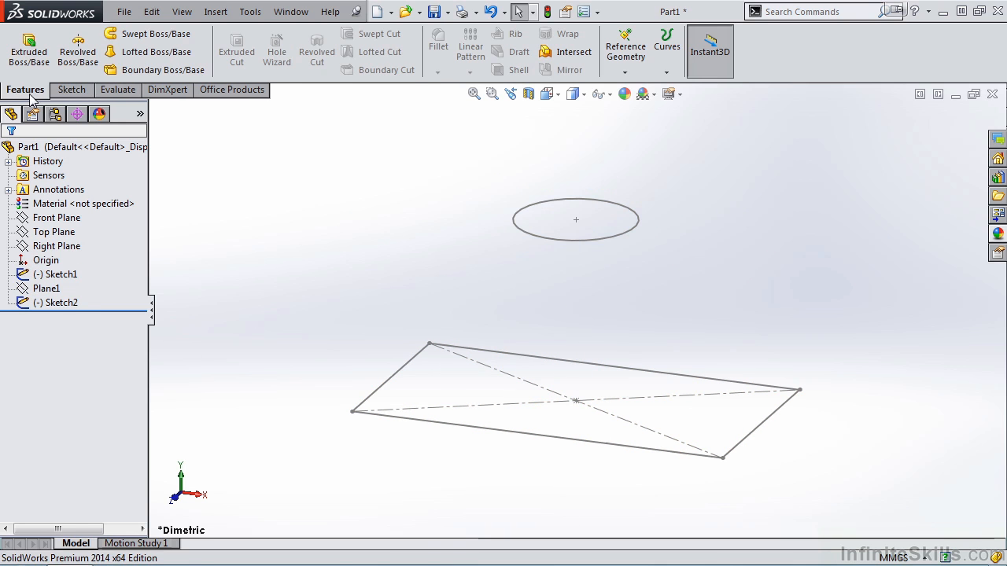
click(164, 52)
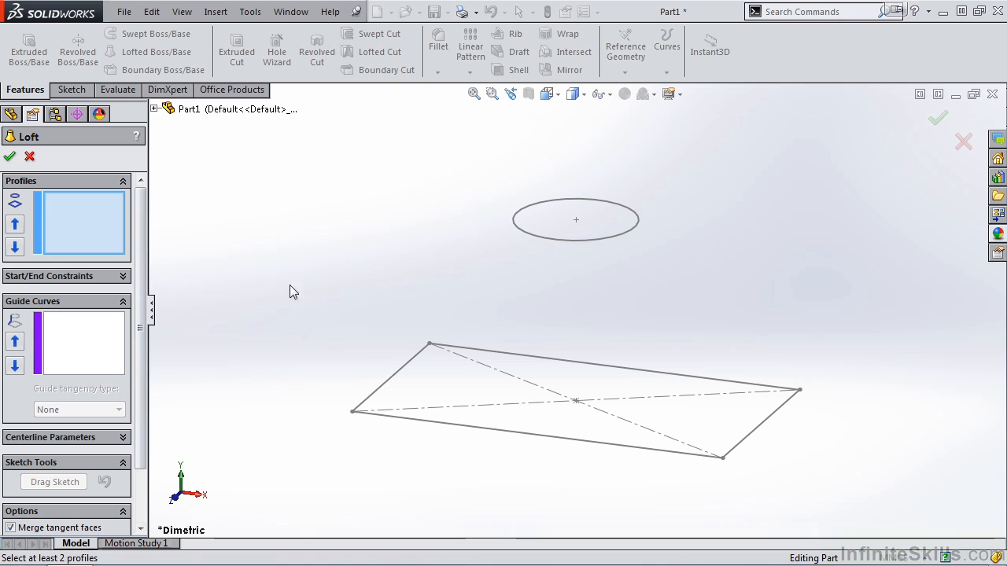
click(351, 412)
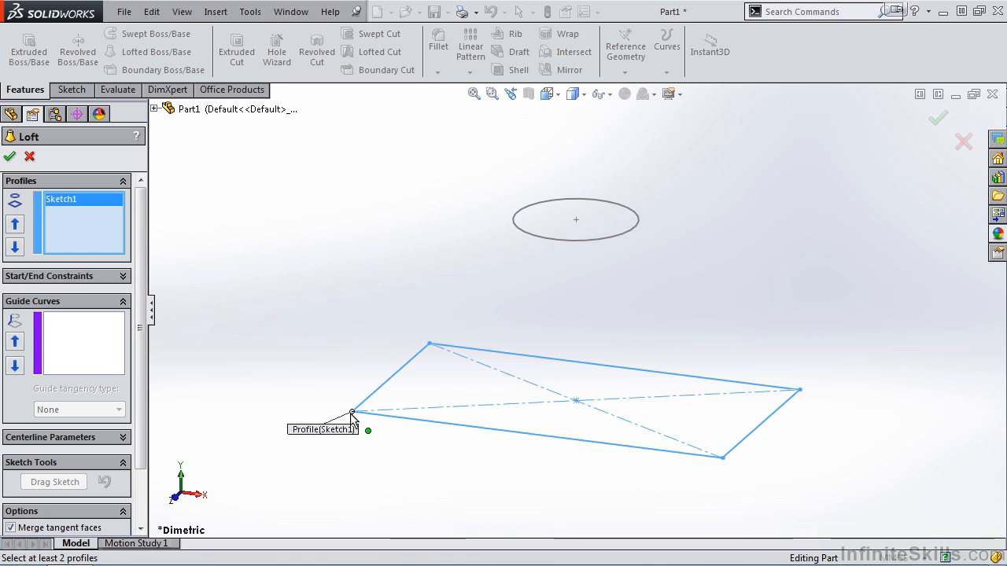
click(514, 226)
middle_drag(549, 395, 591, 456)
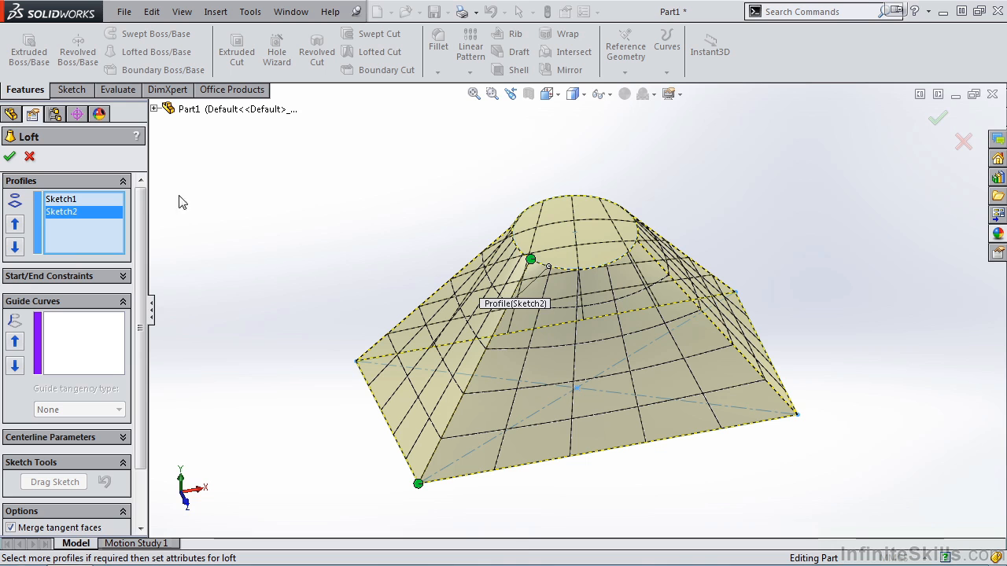
Set both the start and end constraints of the loft to Normal To Profile.
drag(145, 210, 144, 237)
click(123, 239)
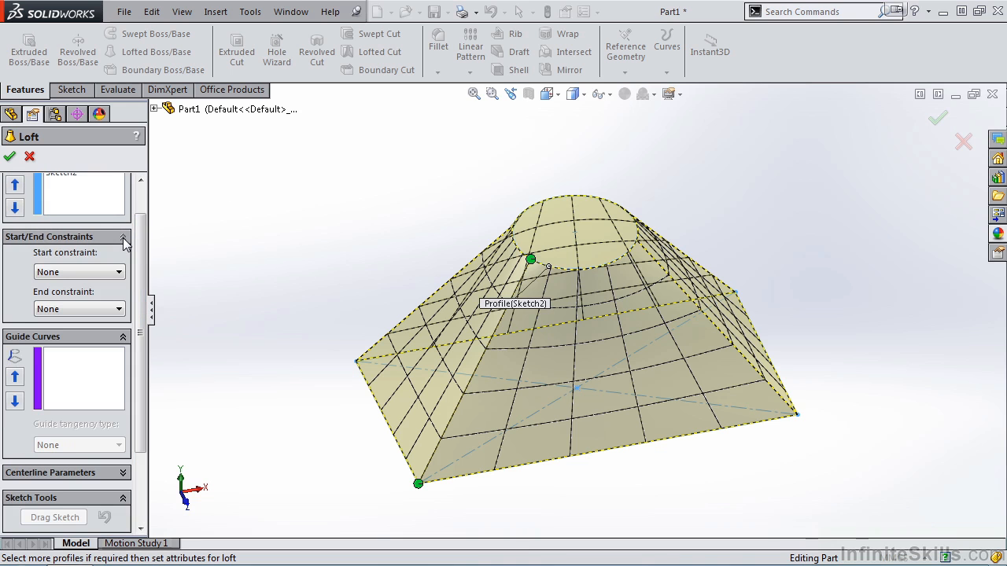
drag(143, 311, 143, 382)
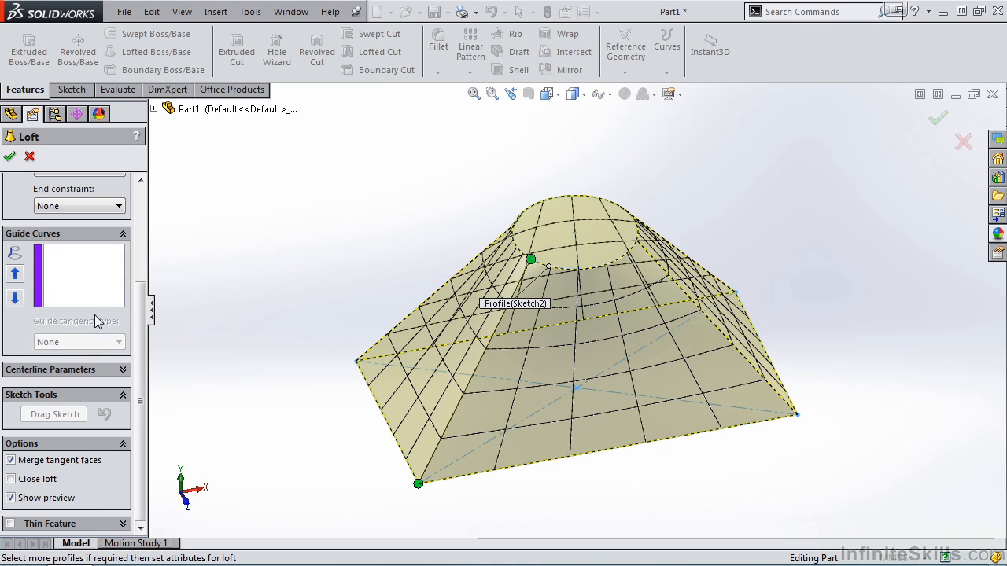
drag(141, 313, 145, 199)
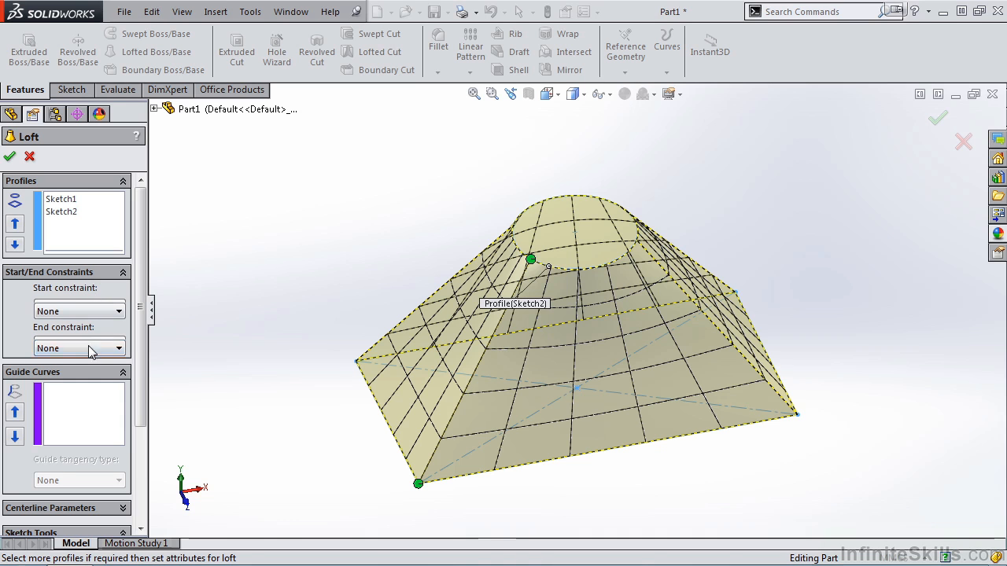
click(119, 312)
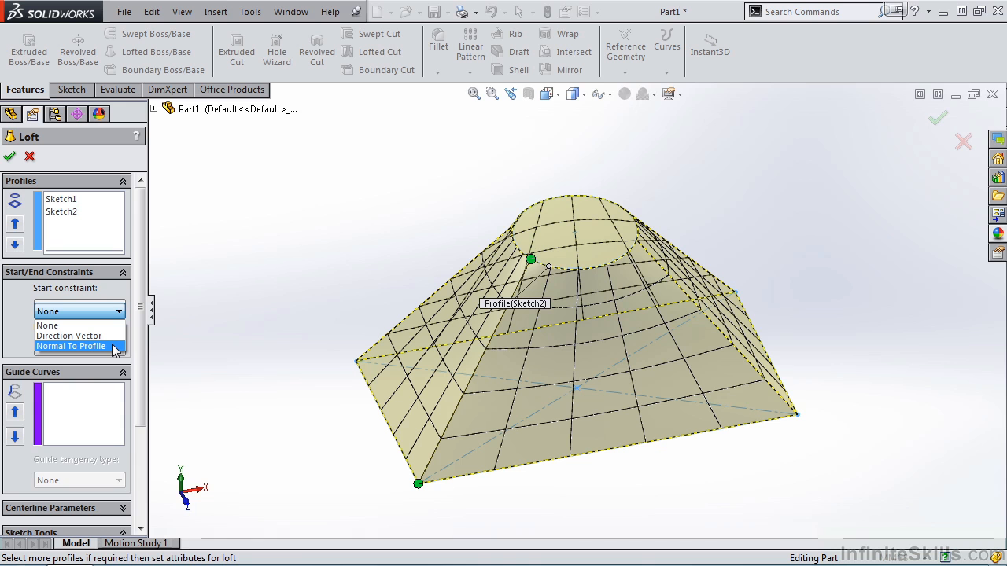
click(74, 347)
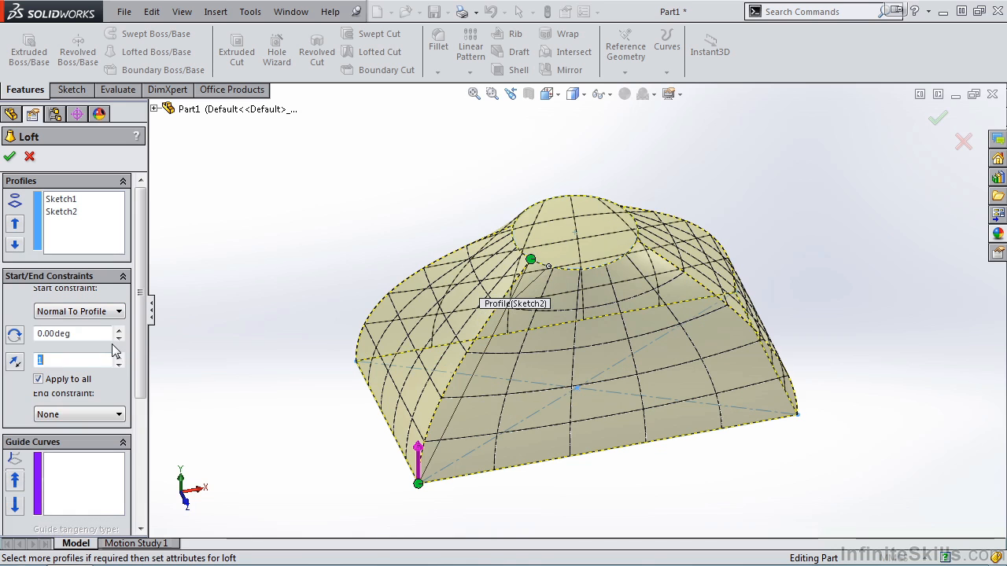
click(118, 414)
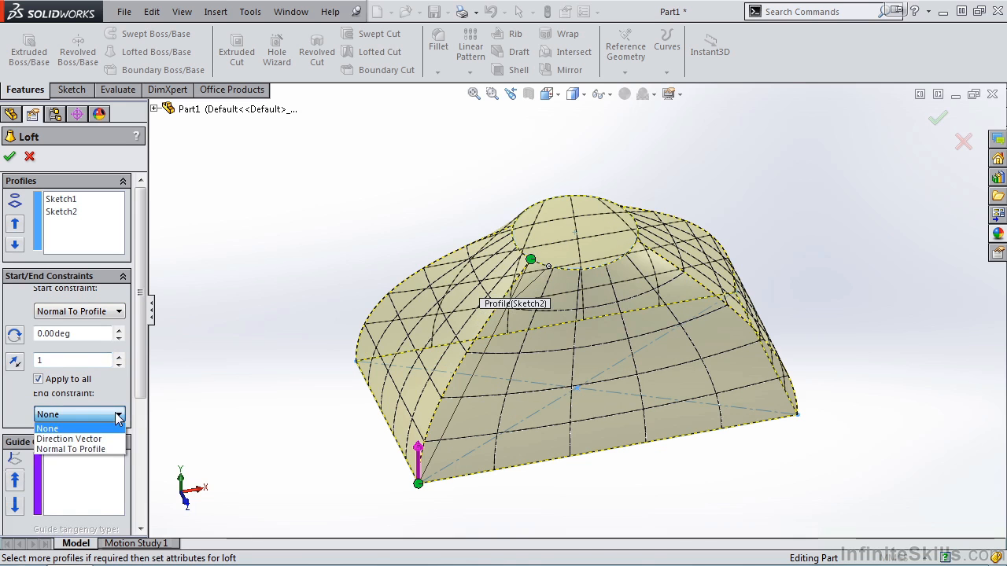
click(75, 449)
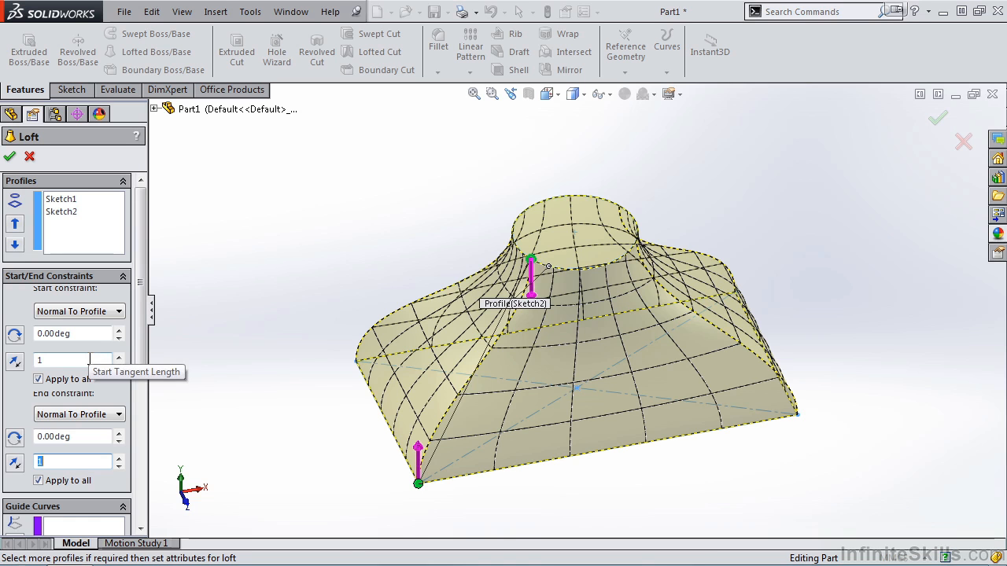
Try an end tangent length of 5 on the loft.
click(70, 462)
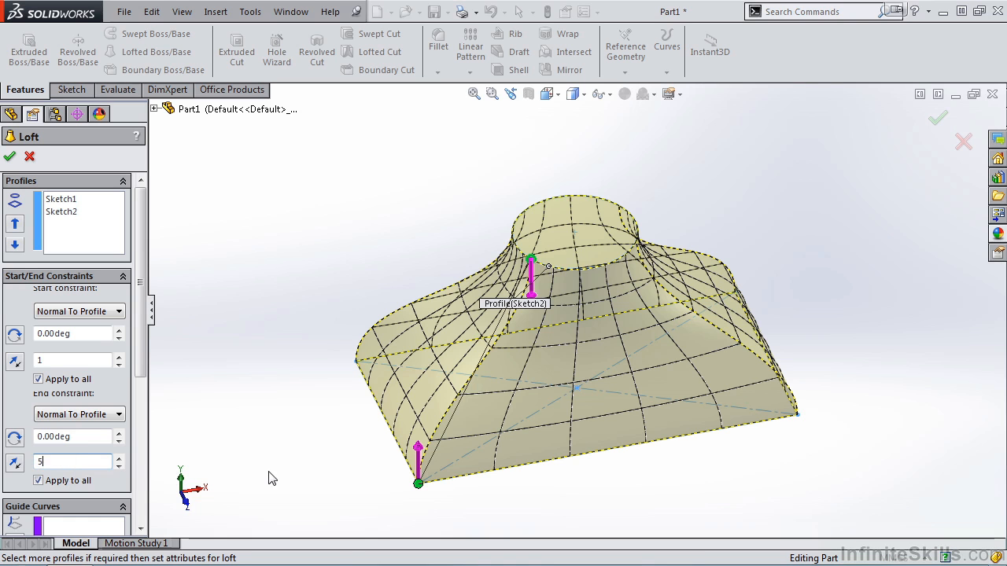
text(5)
middle_drag(327, 453, 304, 398)
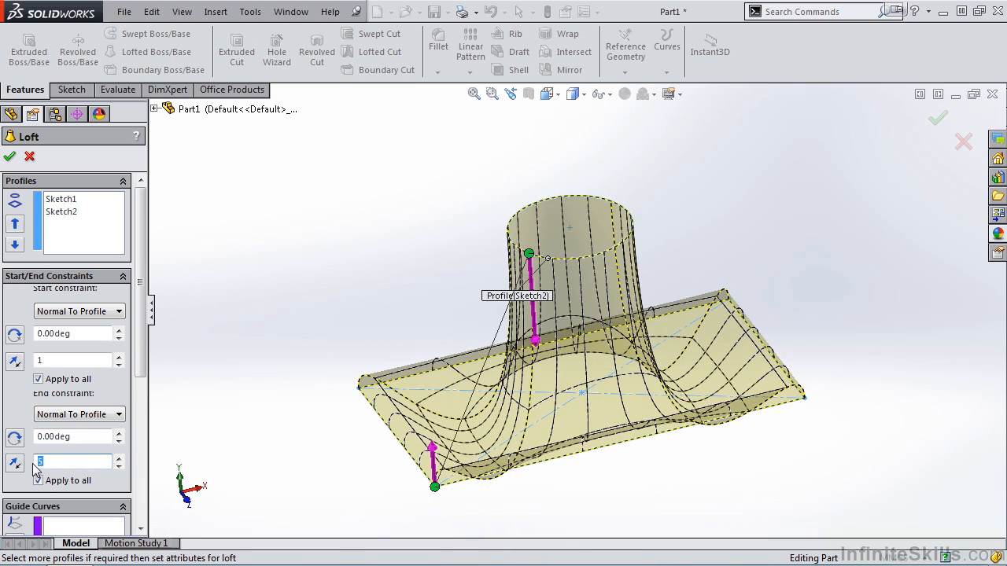
Set the loft's end tangent length to 1 and accept the feature.
click(175, 443)
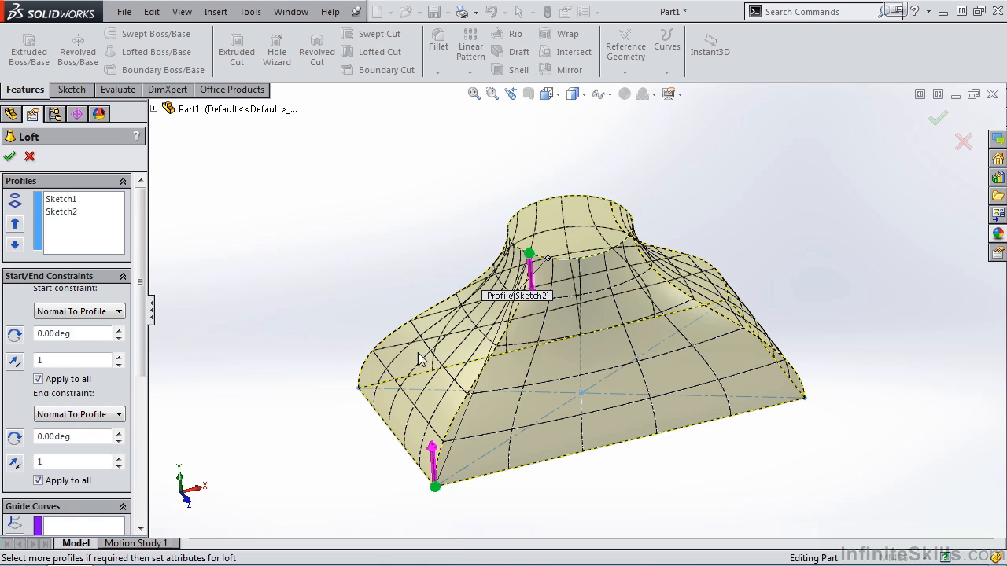
click(9, 156)
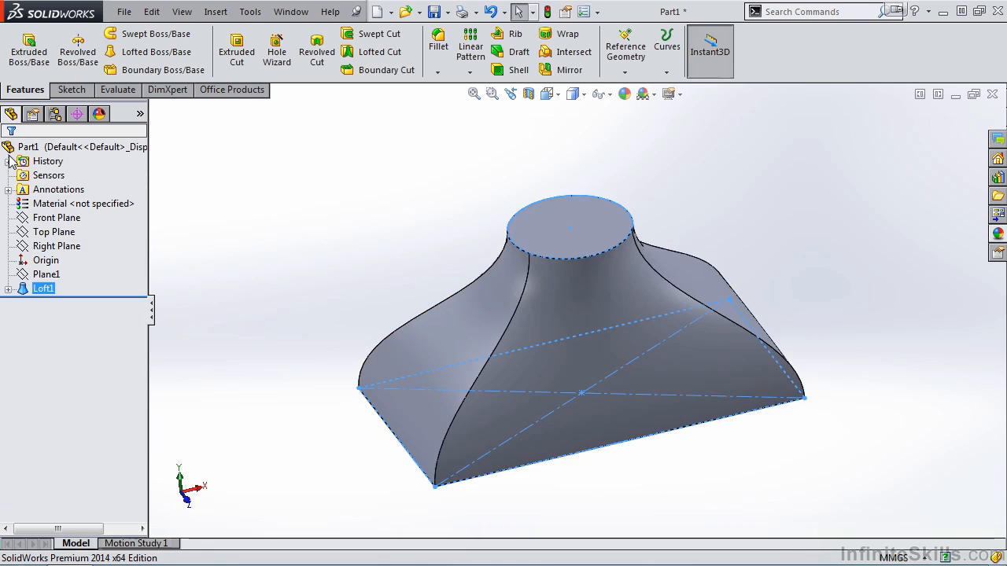
middle_drag(335, 472, 370, 456)
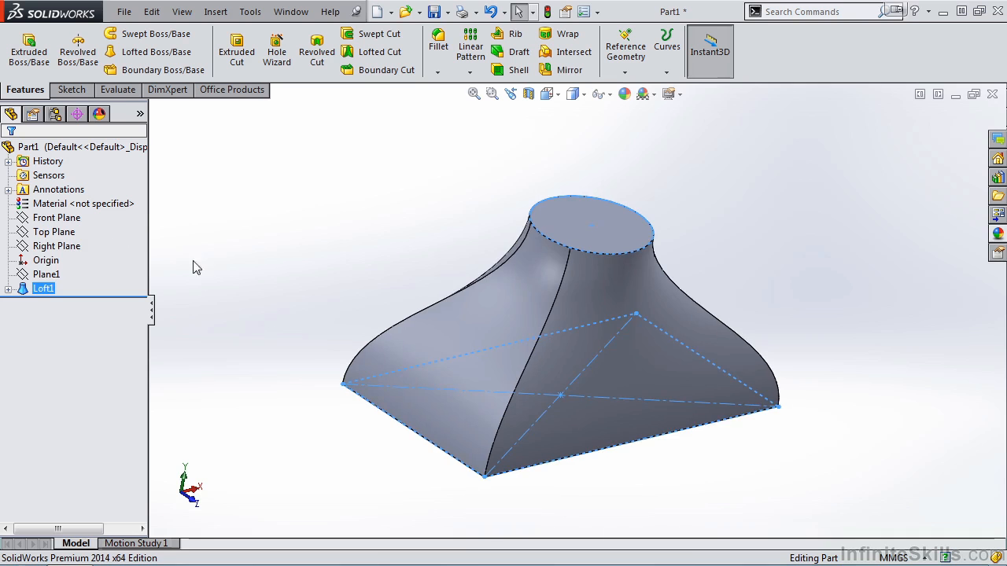
Reopen the loft for editing and reposition the circle end of its connector near the matching rectangle corner.
click(42, 290)
click(49, 244)
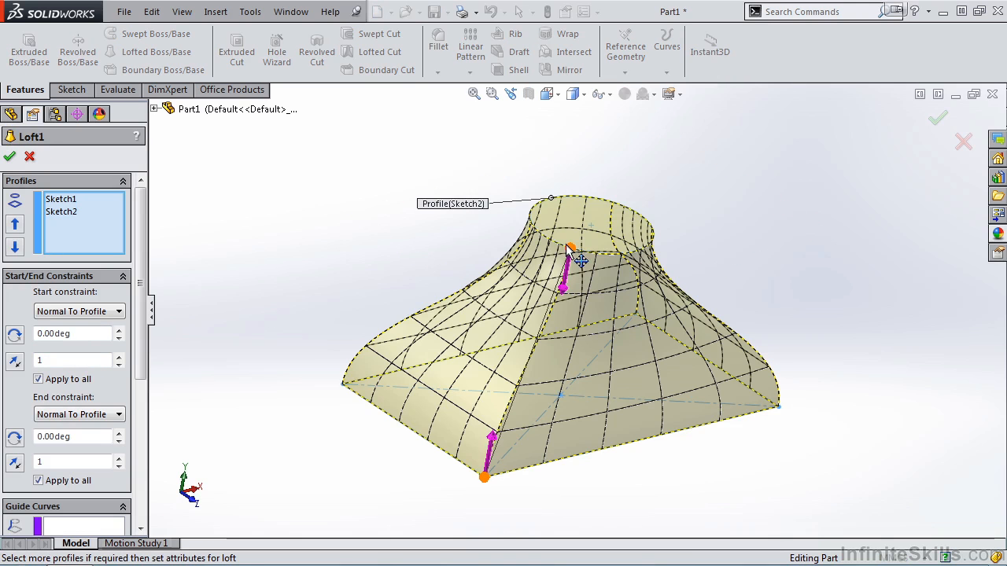
drag(583, 262, 648, 269)
middle_drag(603, 388, 574, 337)
drag(601, 261, 547, 275)
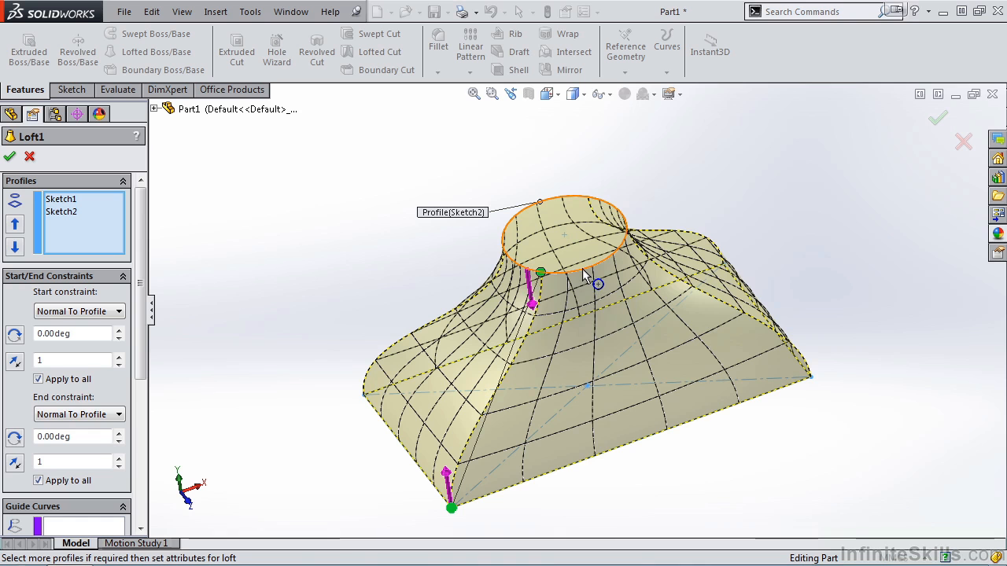
Add another connector from the front of the circle to the rectangle's front edge and shift its circle point slightly.
right_click(582, 268)
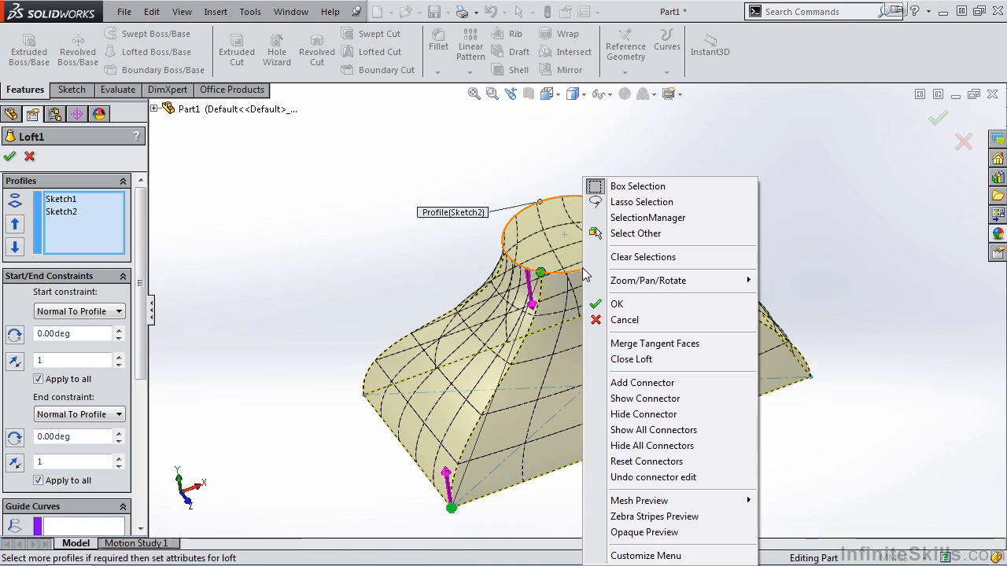
click(625, 383)
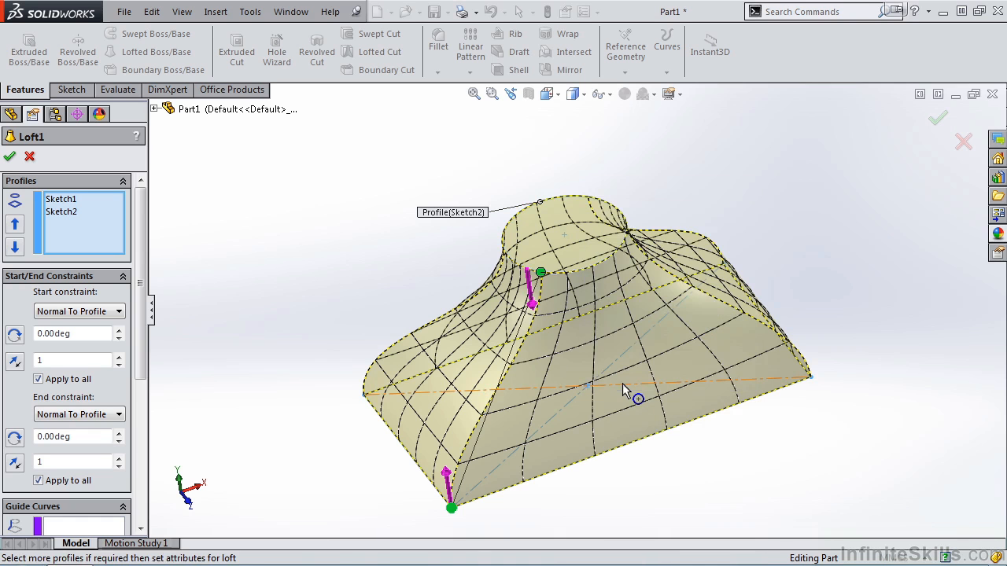
right_click(578, 272)
click(618, 383)
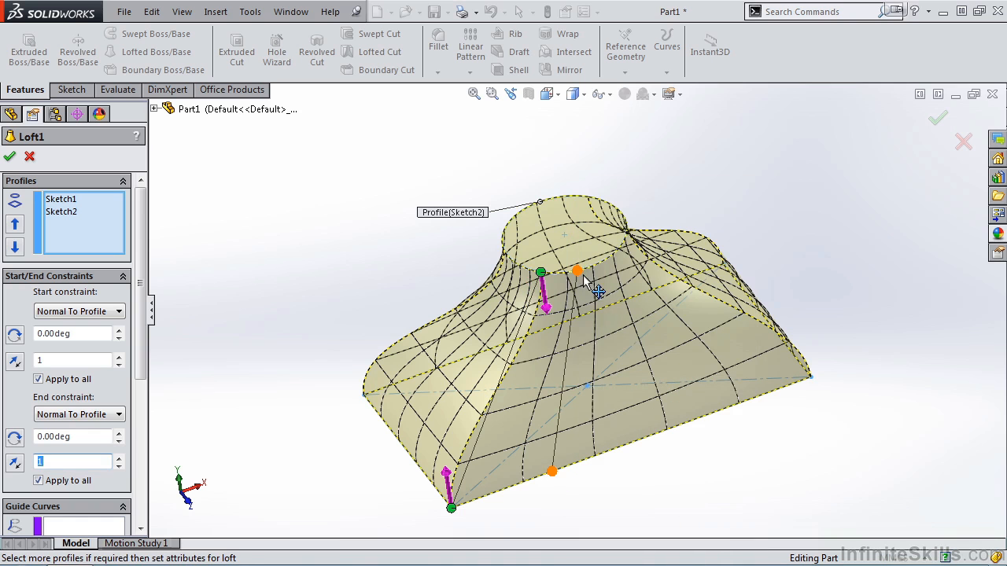
mouse_move(583, 275)
mouse_down()
mouse_move(608, 259)
mouse_move(581, 269)
mouse_up()
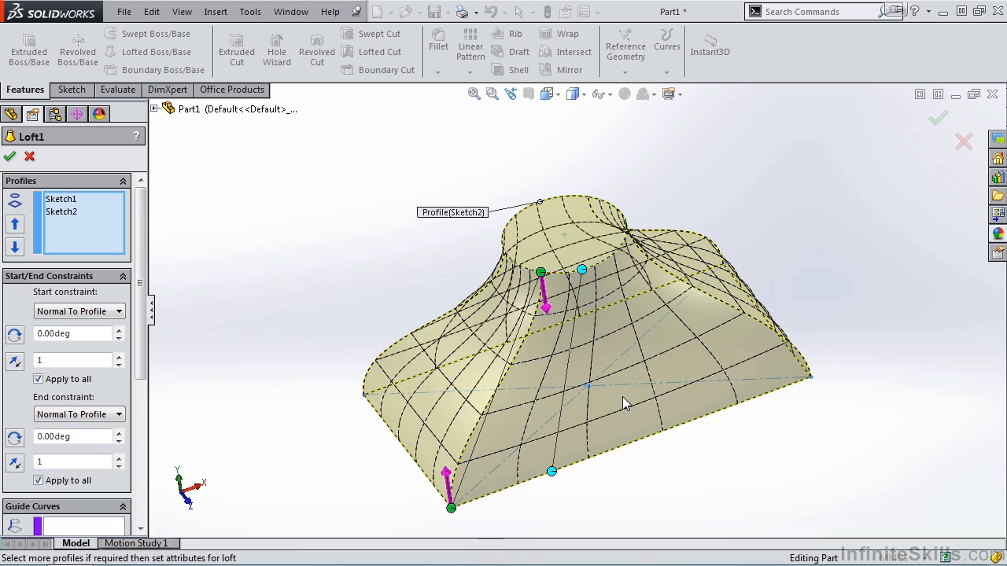
Delete the extra connector at the front of the circle and accept the edited loft.
right_click(581, 268)
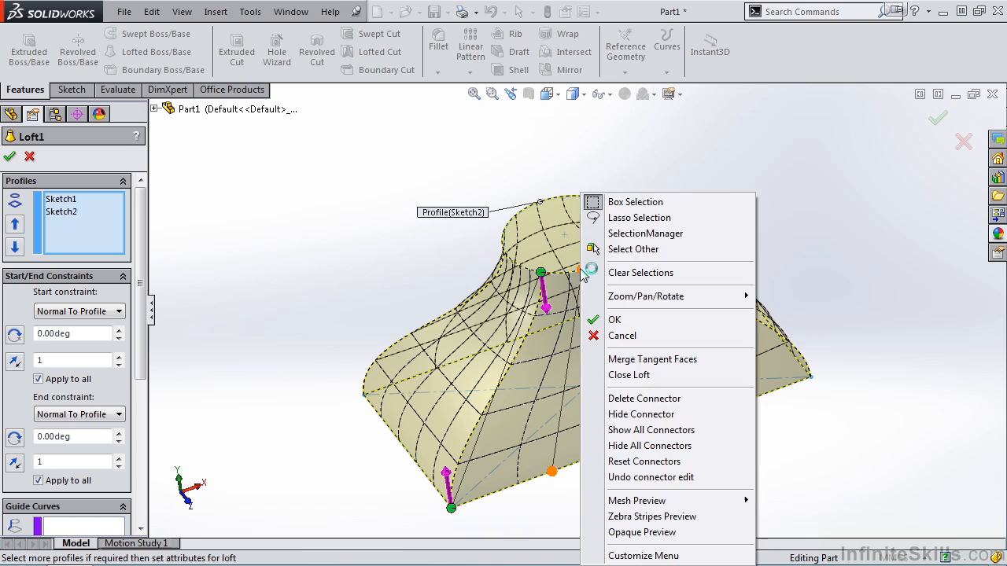
click(621, 399)
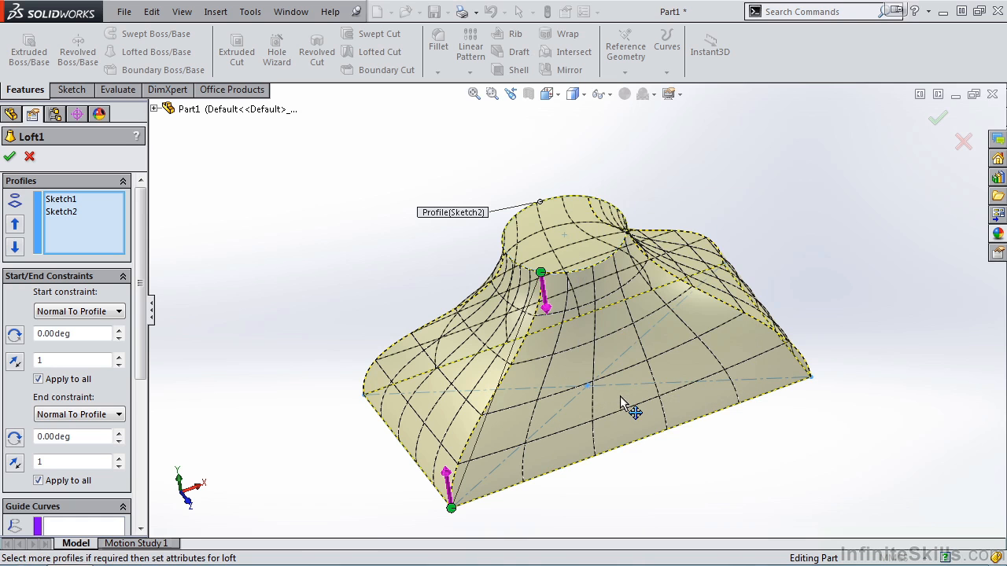
click(9, 157)
middle_drag(551, 541, 503, 513)
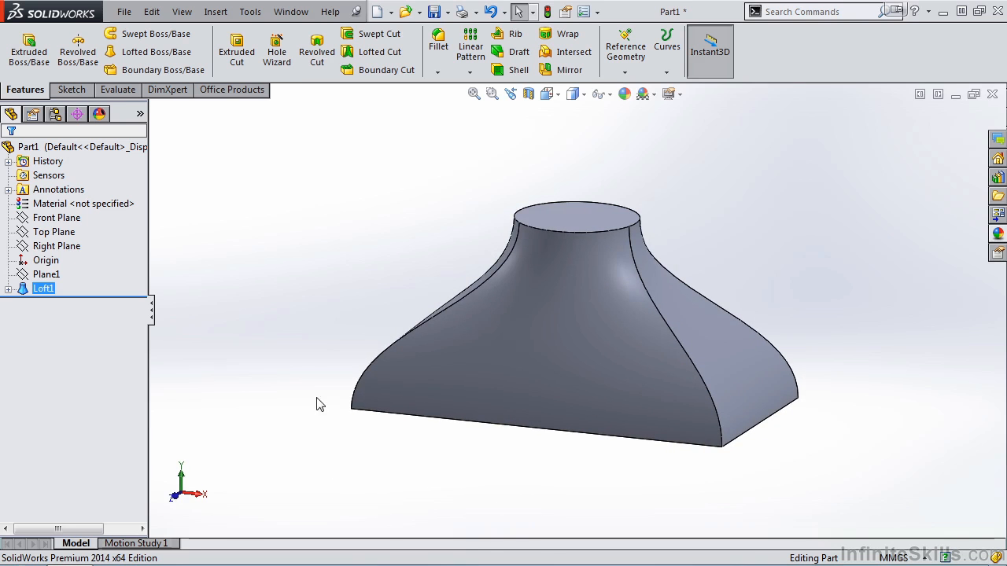
Create a reference plane offset 200 mm above the Top Plane.
click(625, 55)
click(637, 86)
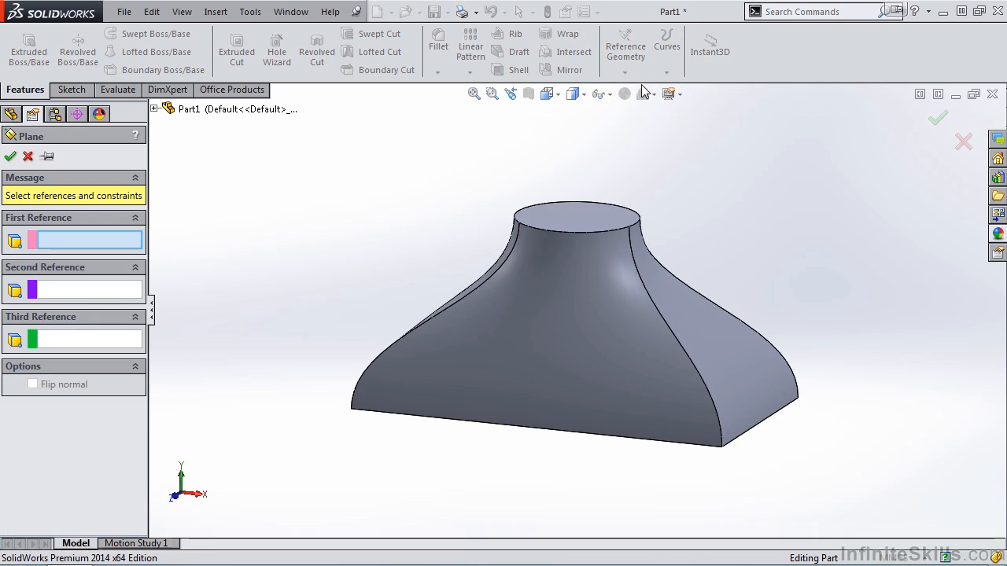
click(154, 109)
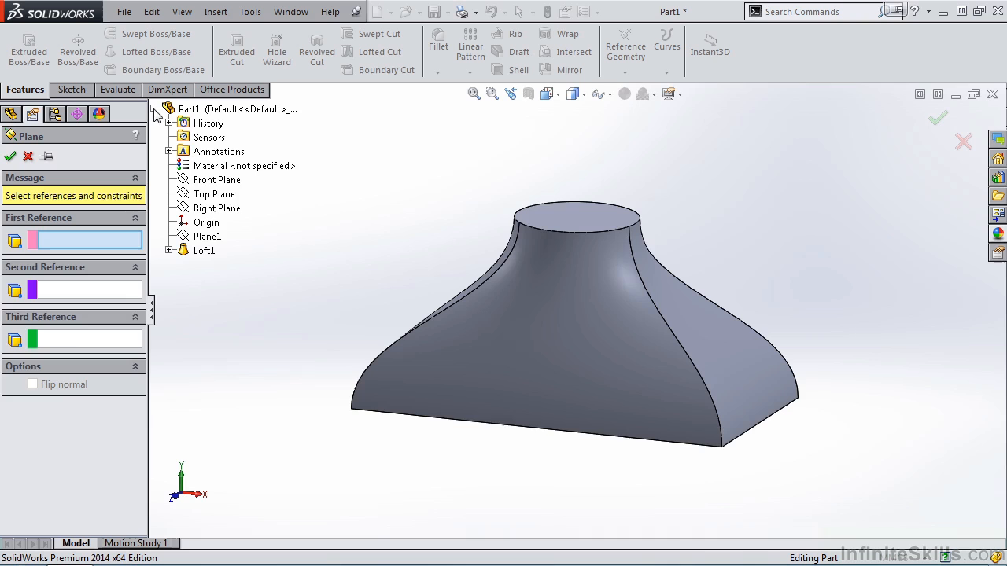
click(197, 193)
drag(84, 351, 21, 358)
text(200.00mm)
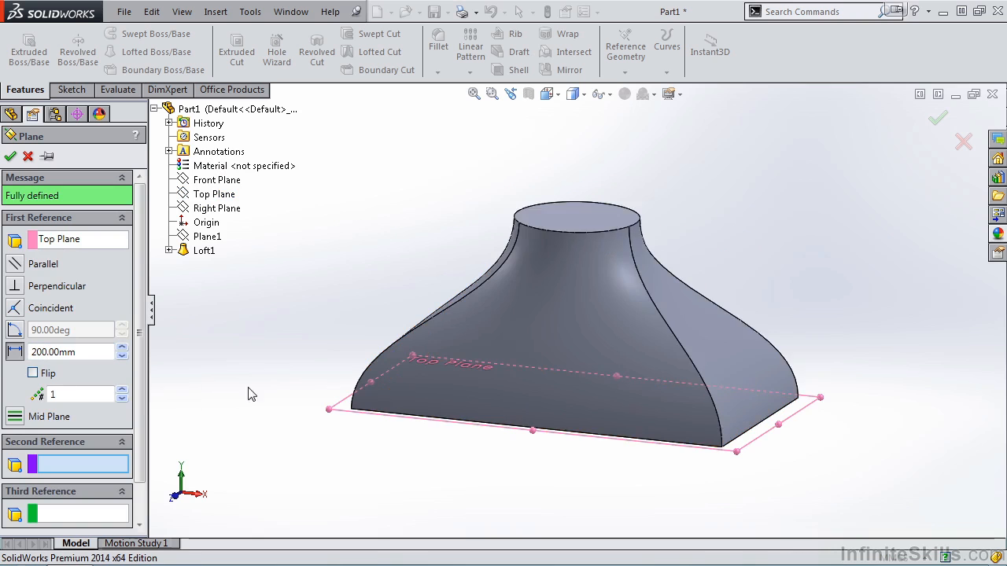
scroll(259, 383, up, 6)
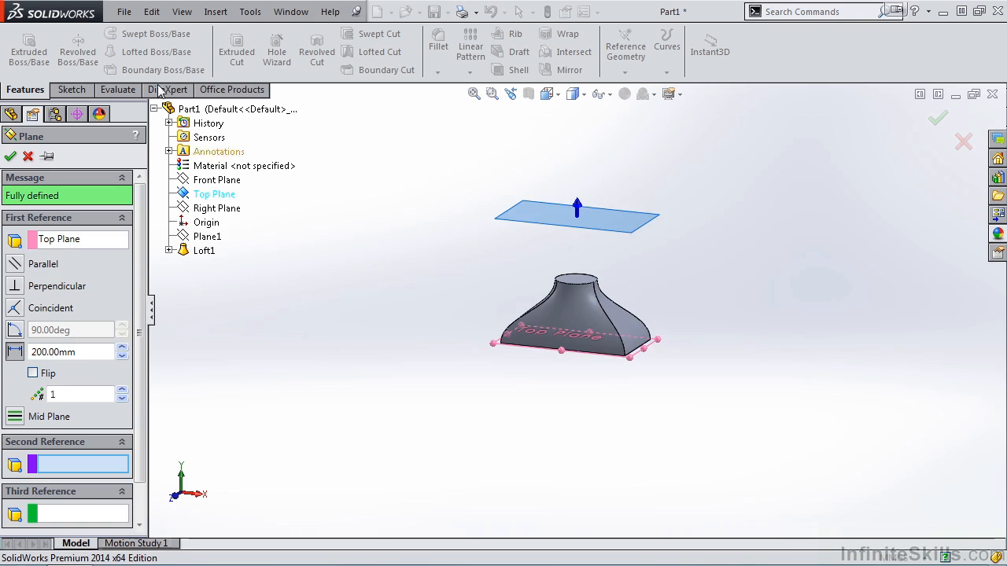
click(10, 156)
Sketch an ellipse with a major radius of about 29 mm centred on the origin of the new plane, and close the sketch.
scroll(409, 304, down, 2)
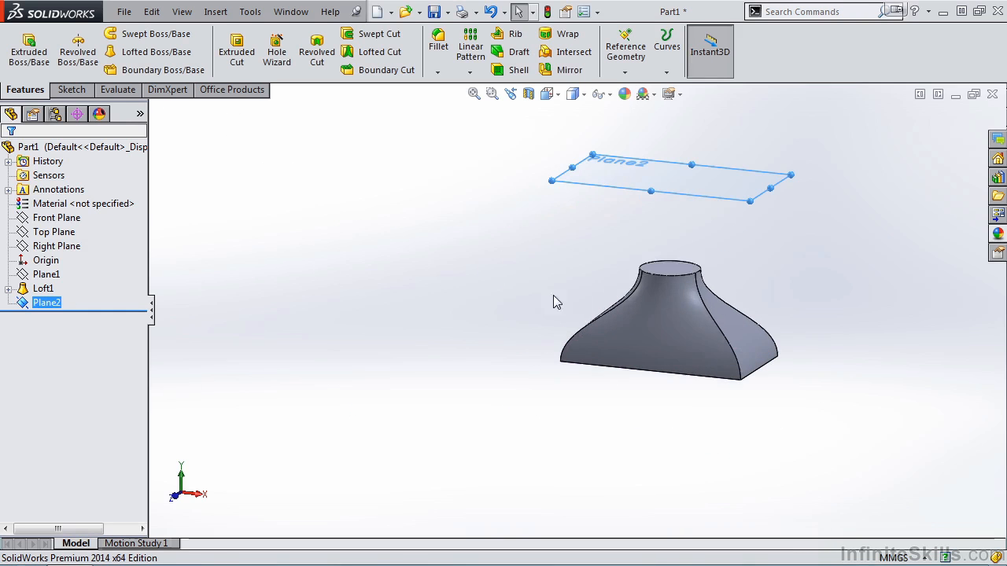
click(73, 91)
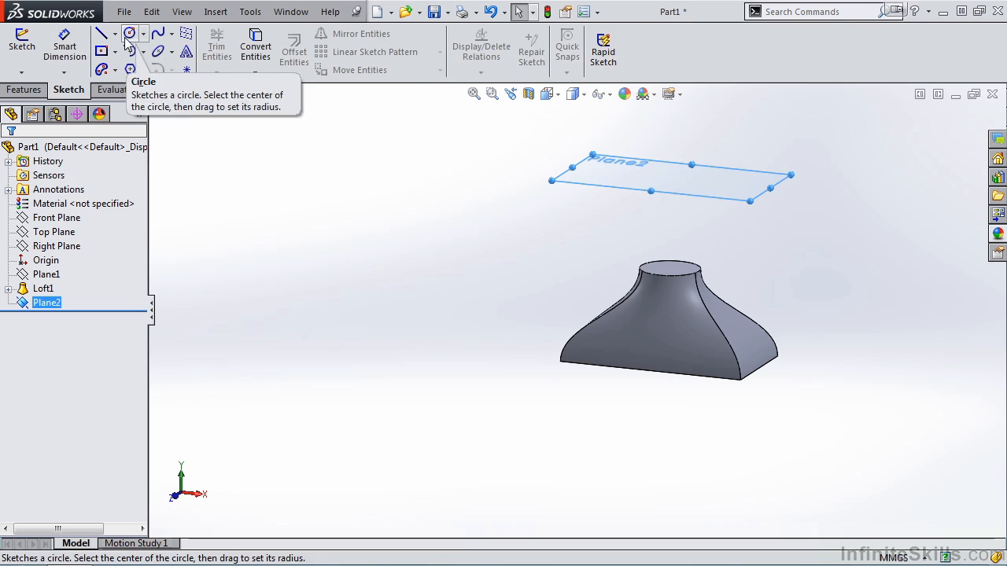
click(159, 53)
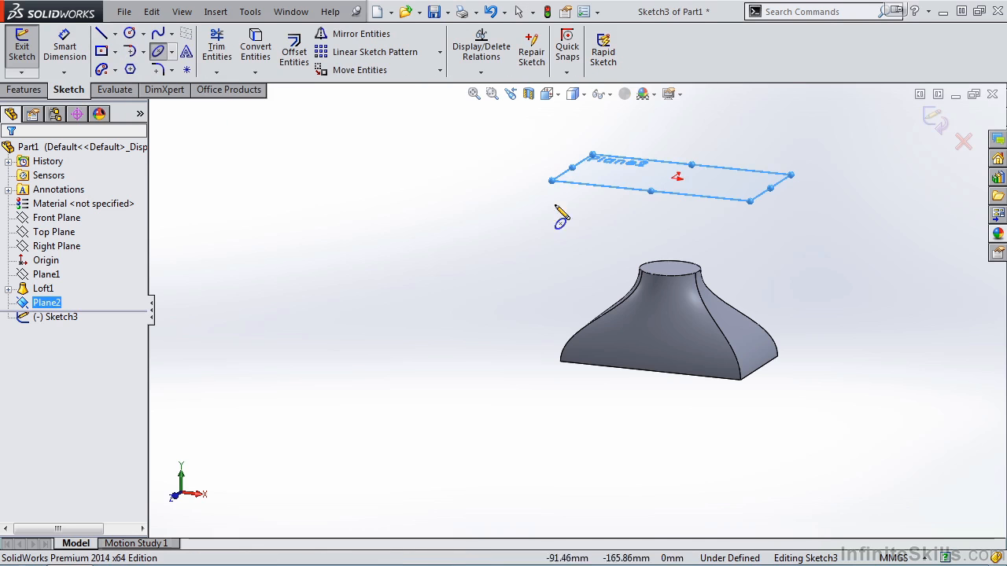
click(667, 255)
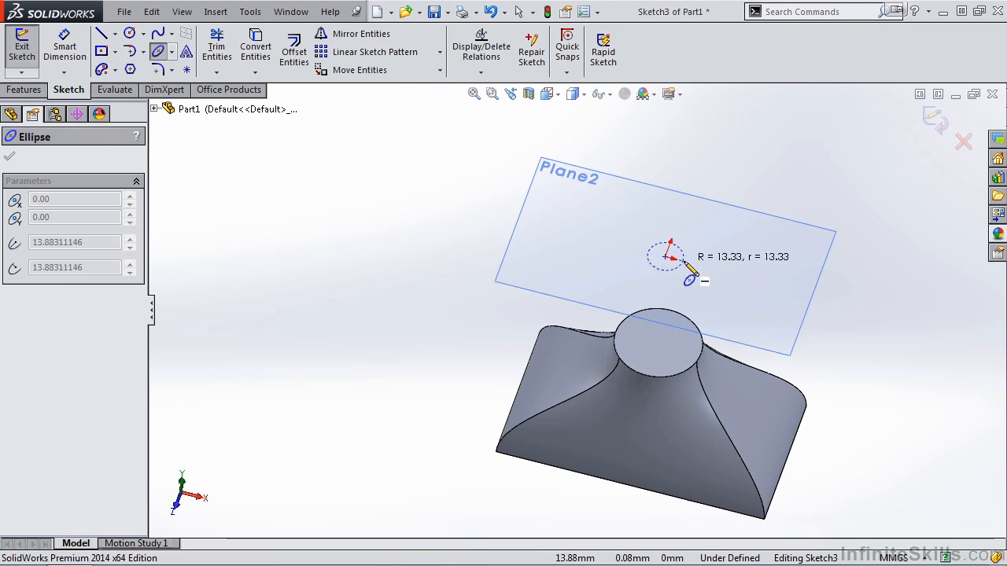
click(690, 267)
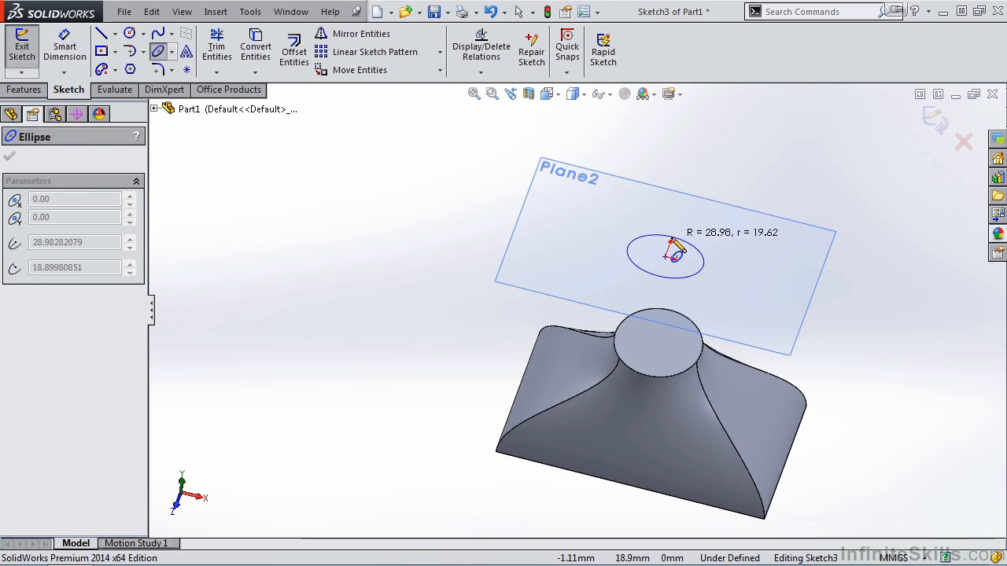
click(669, 245)
click(934, 120)
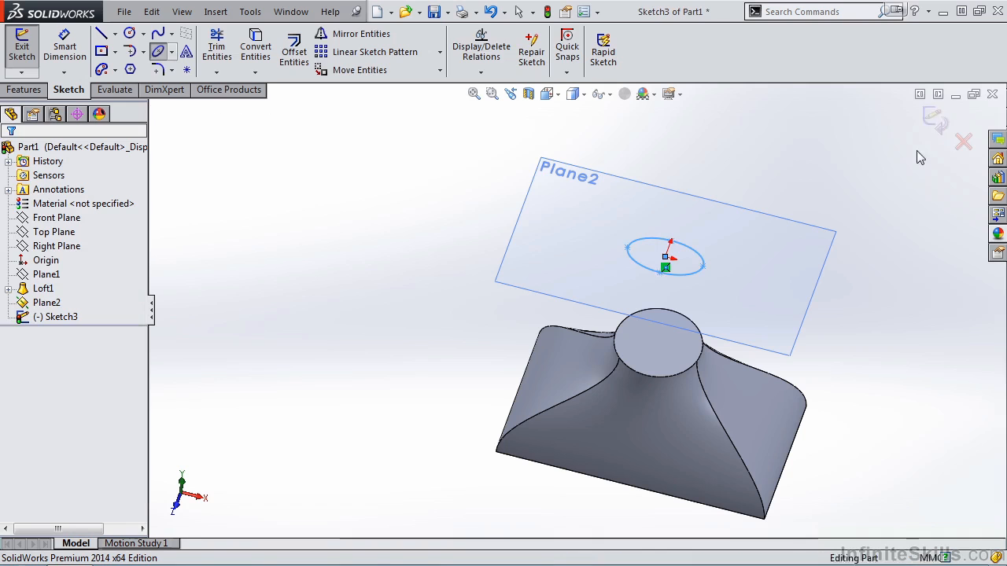
Hide the 200 mm offset plane, leaving the ellipse sketch shown.
middle_drag(850, 351, 845, 291)
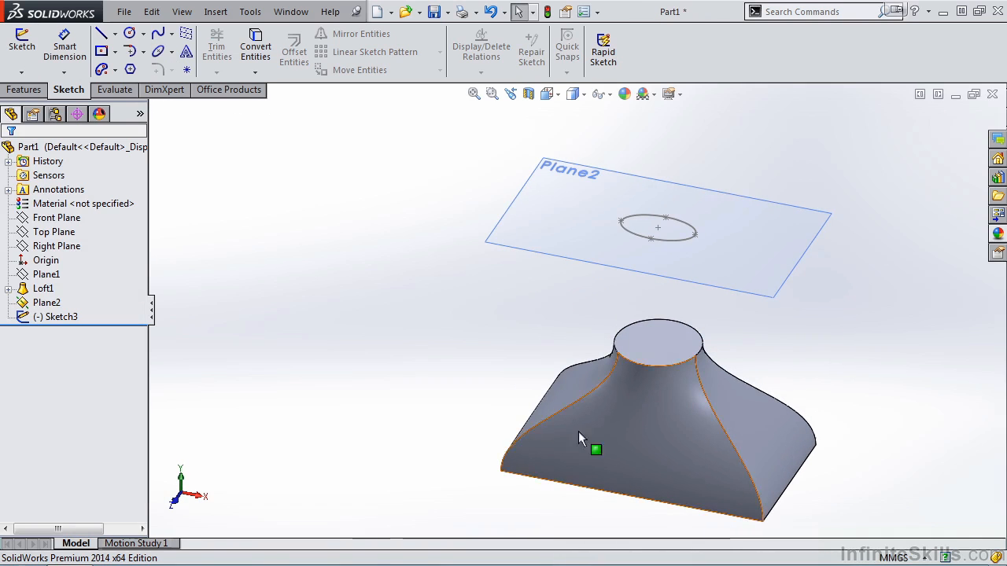
click(27, 306)
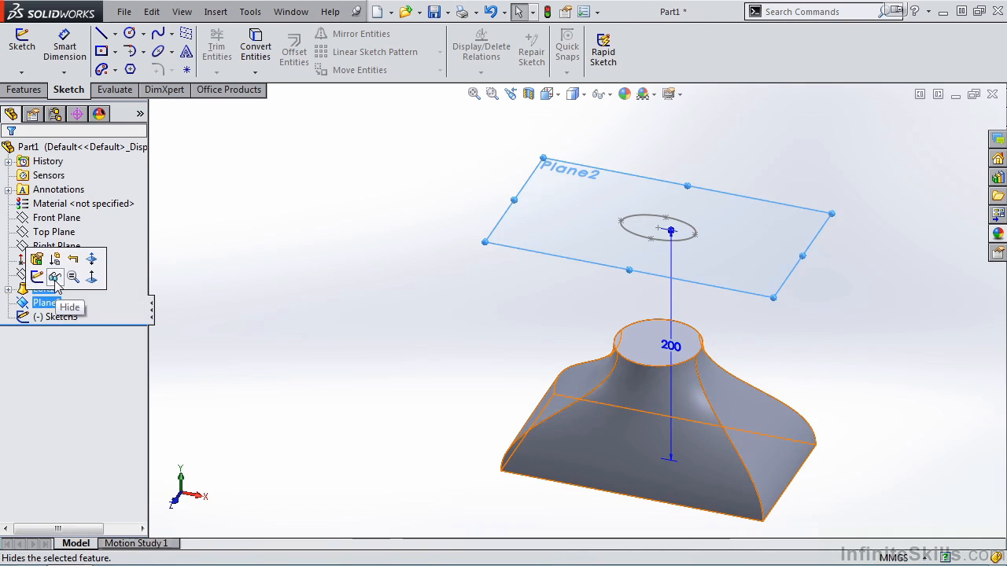
click(52, 271)
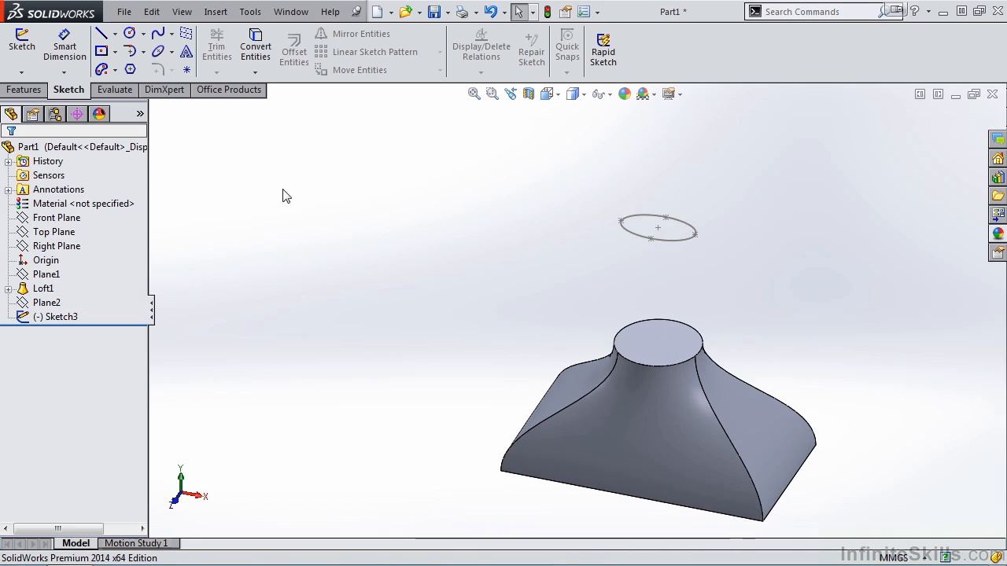
Reorder the feature history so the loft comes after the ellipse sketch.
click(23, 289)
ctrl+click(24, 317)
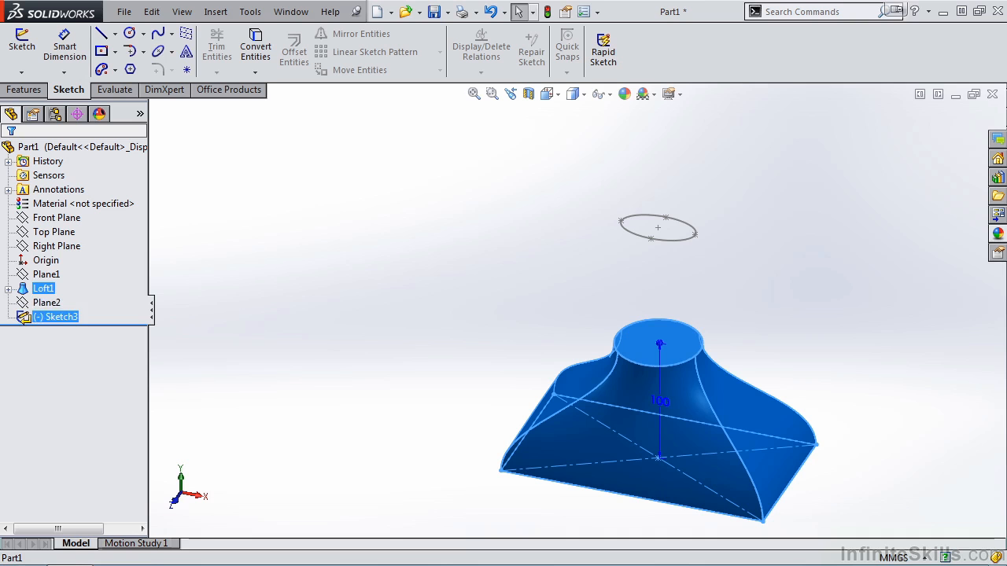
drag(24, 317, 28, 315)
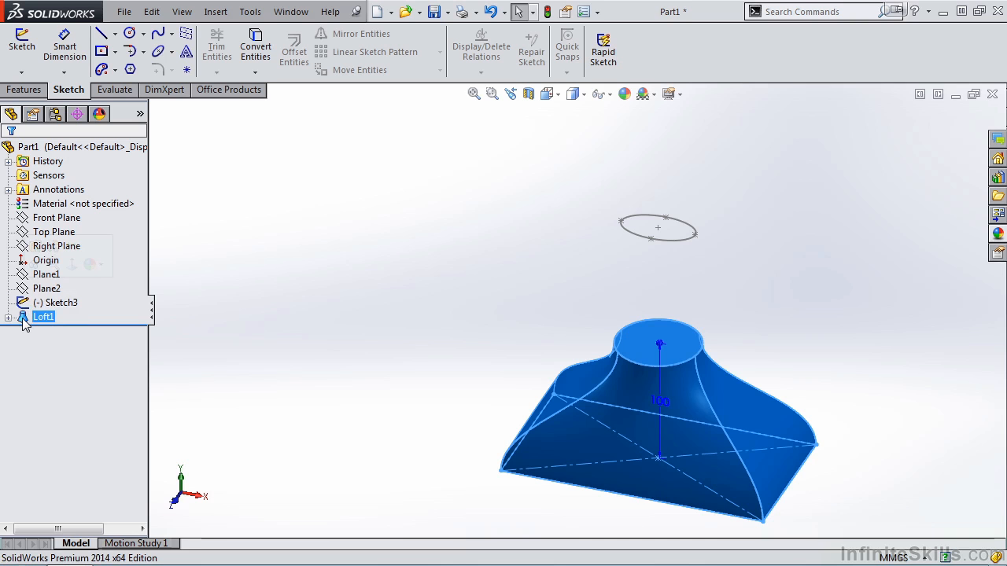
Edit the loft to add the ellipse as its third profile, picking it near the existing connector, and accept the change.
click(24, 319)
click(33, 273)
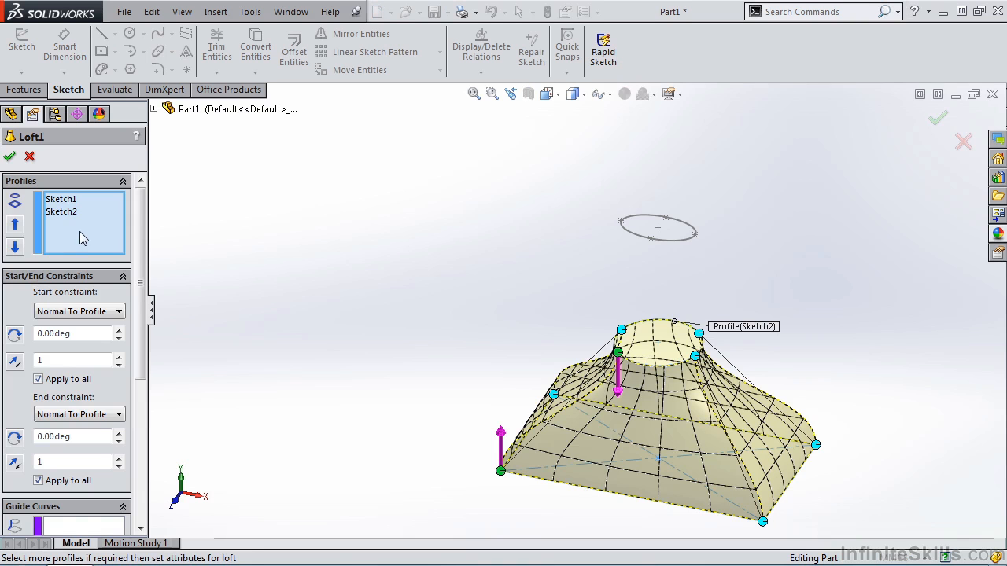
click(629, 236)
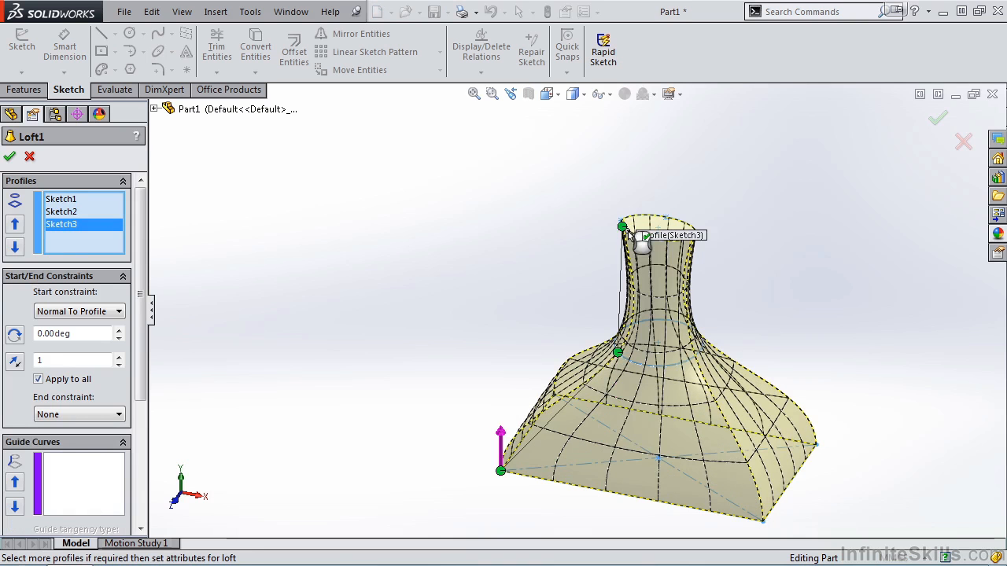
middle_drag(533, 285, 564, 275)
key(space)
click(578, 257)
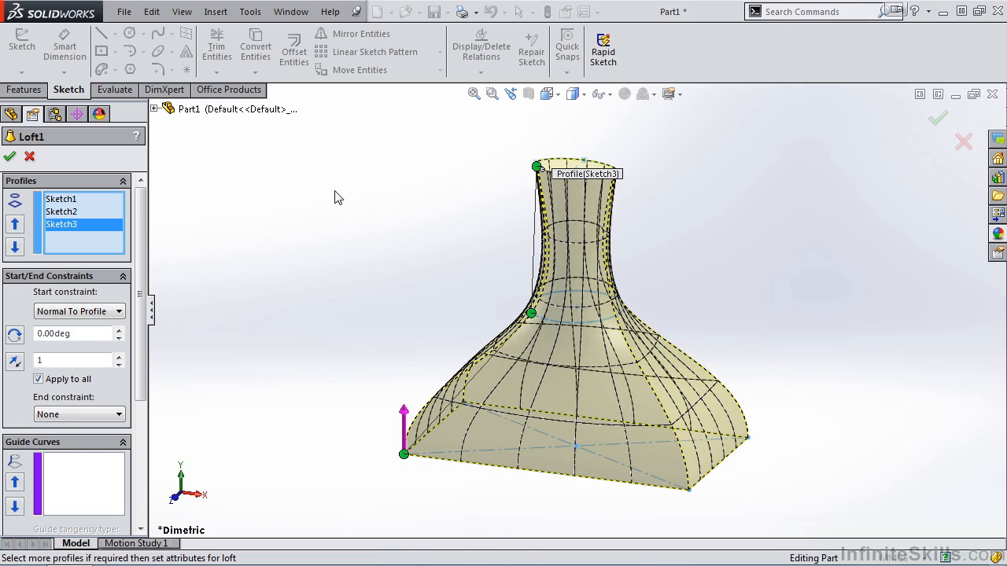
click(11, 157)
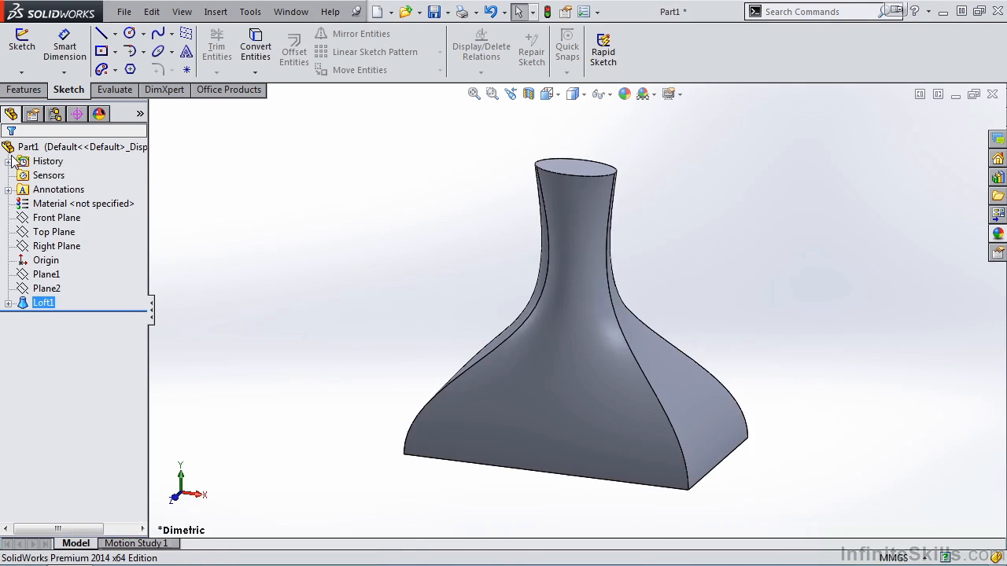
middle_drag(308, 283, 377, 319)
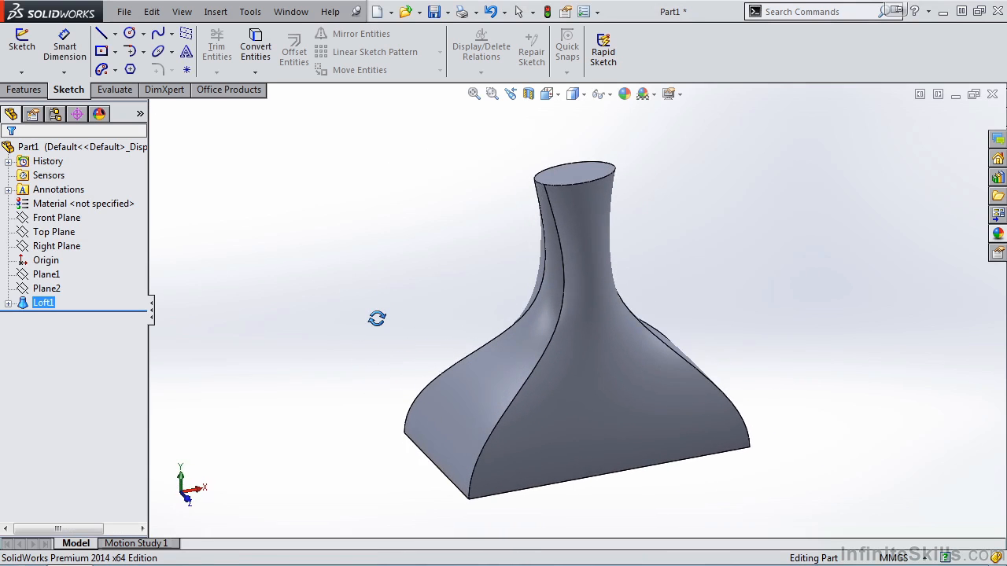